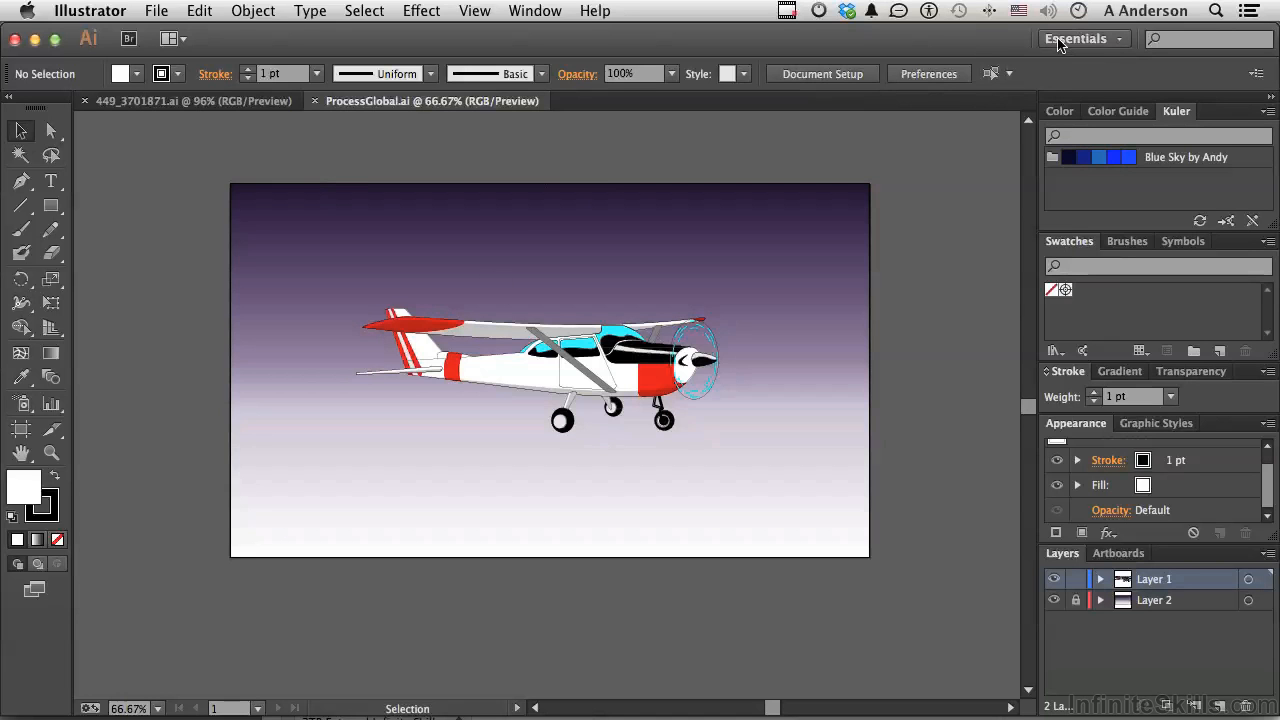
Step: Float the swatches beside the airplane artwork, compare them with those of 449_3701871.ai, and show the color spectrum
mouse_move(1063, 245)
mouse_down()
mouse_move(848, 204)
mouse_move(781, 160)
mouse_up()
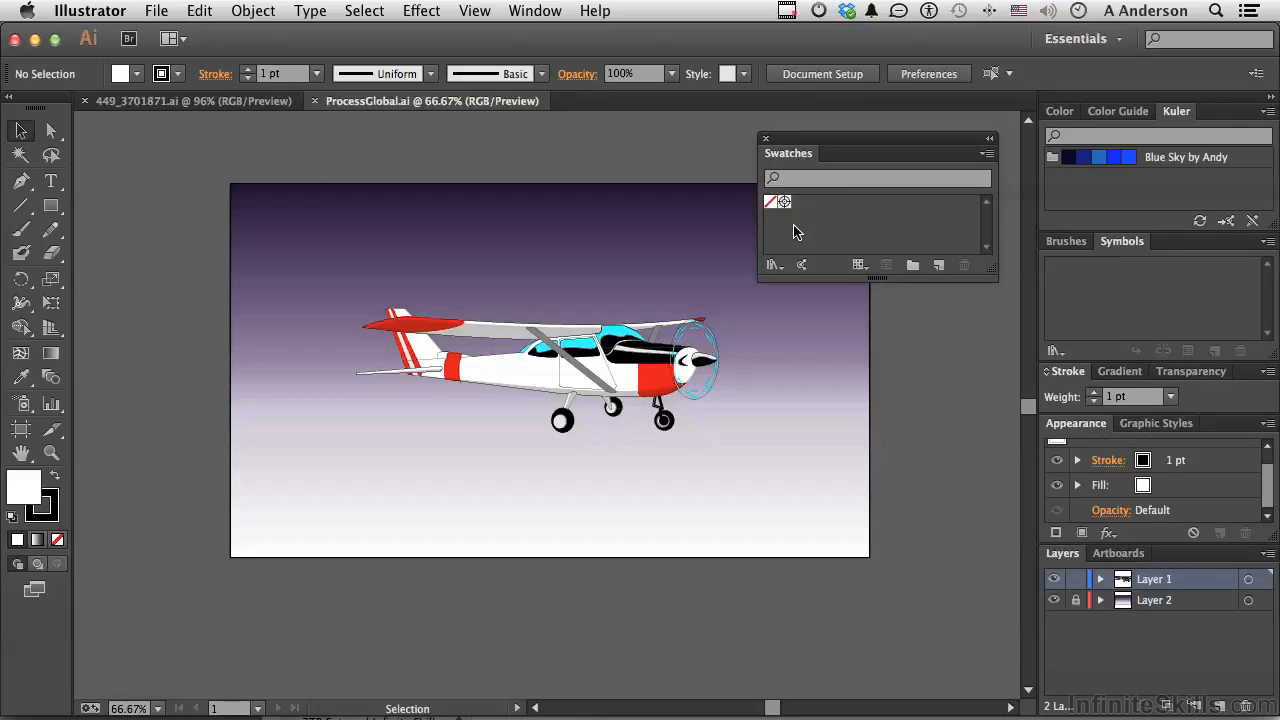
click(170, 101)
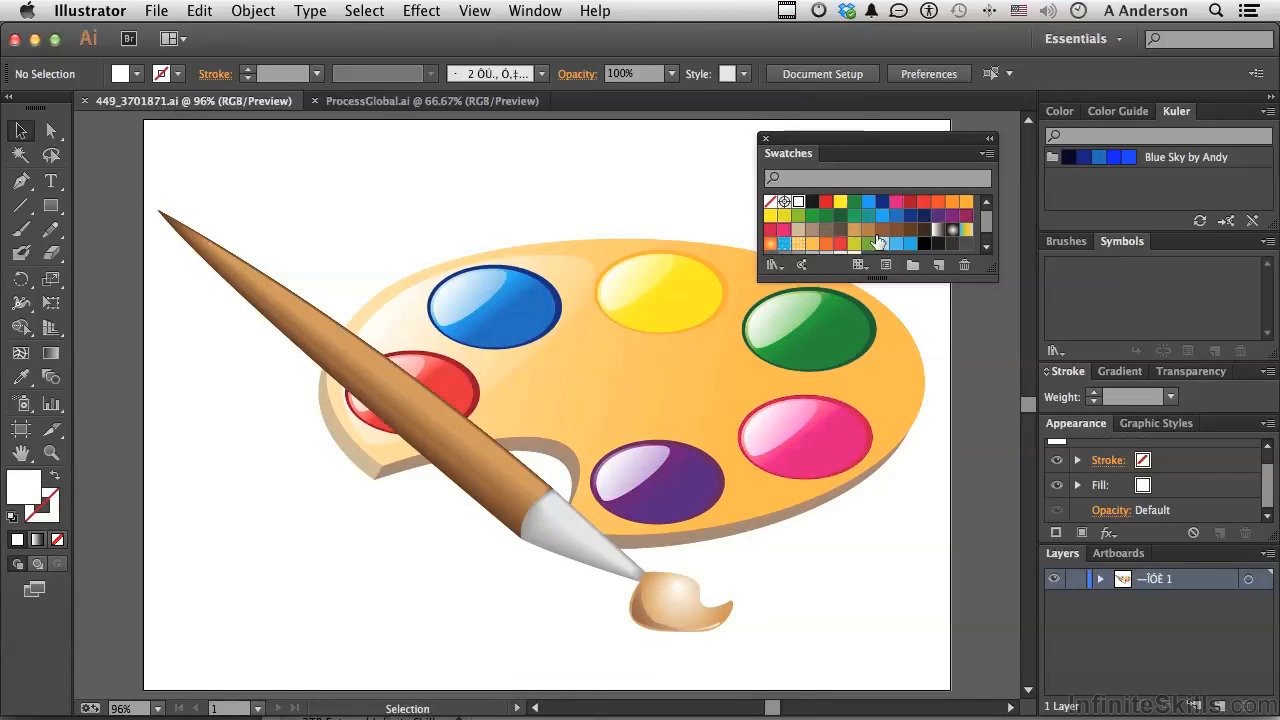
click(371, 104)
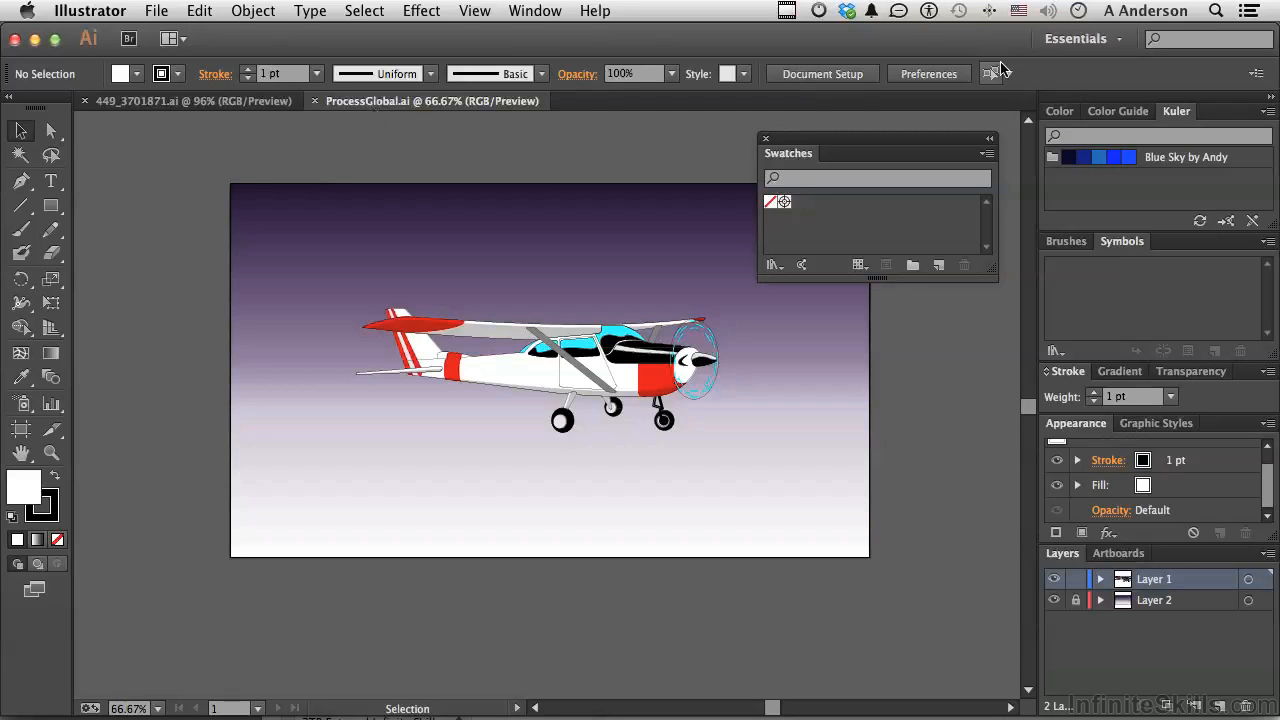
click(1057, 112)
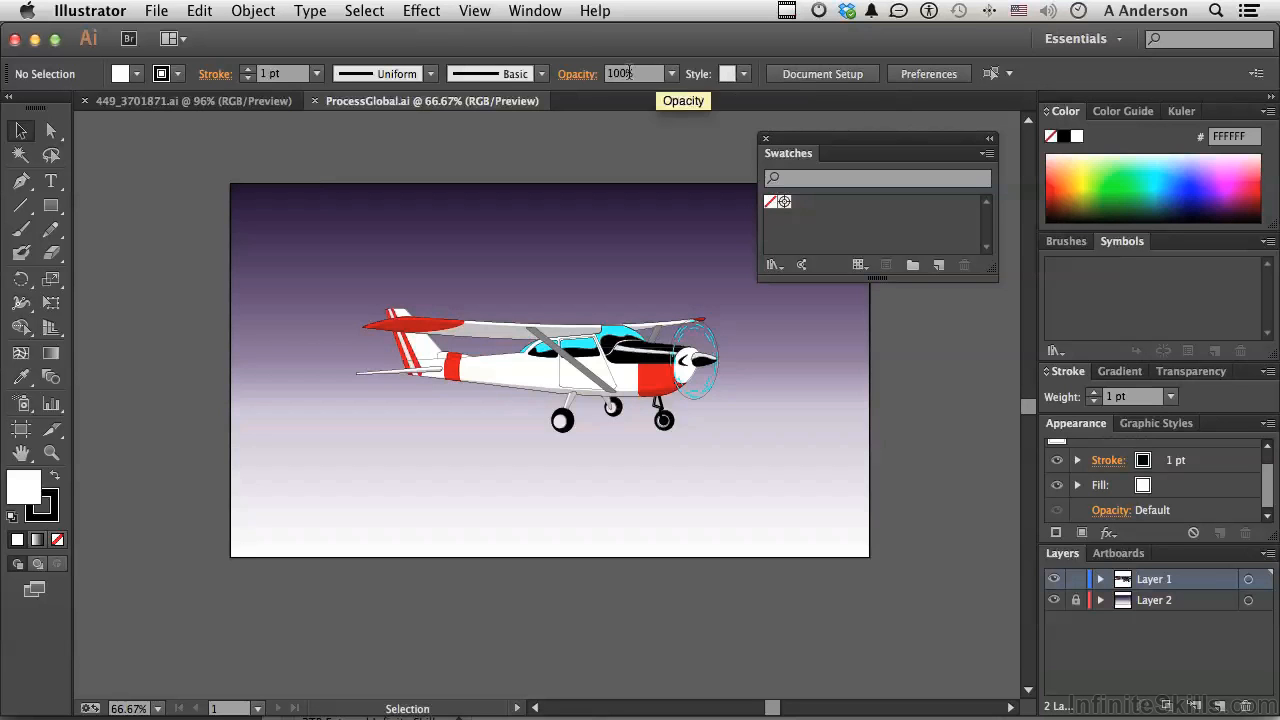
Step: Select the airplane artwork and isolate its nested group so individual paths can be edited
click(20, 132)
click(546, 388)
drag(546, 388, 551, 390)
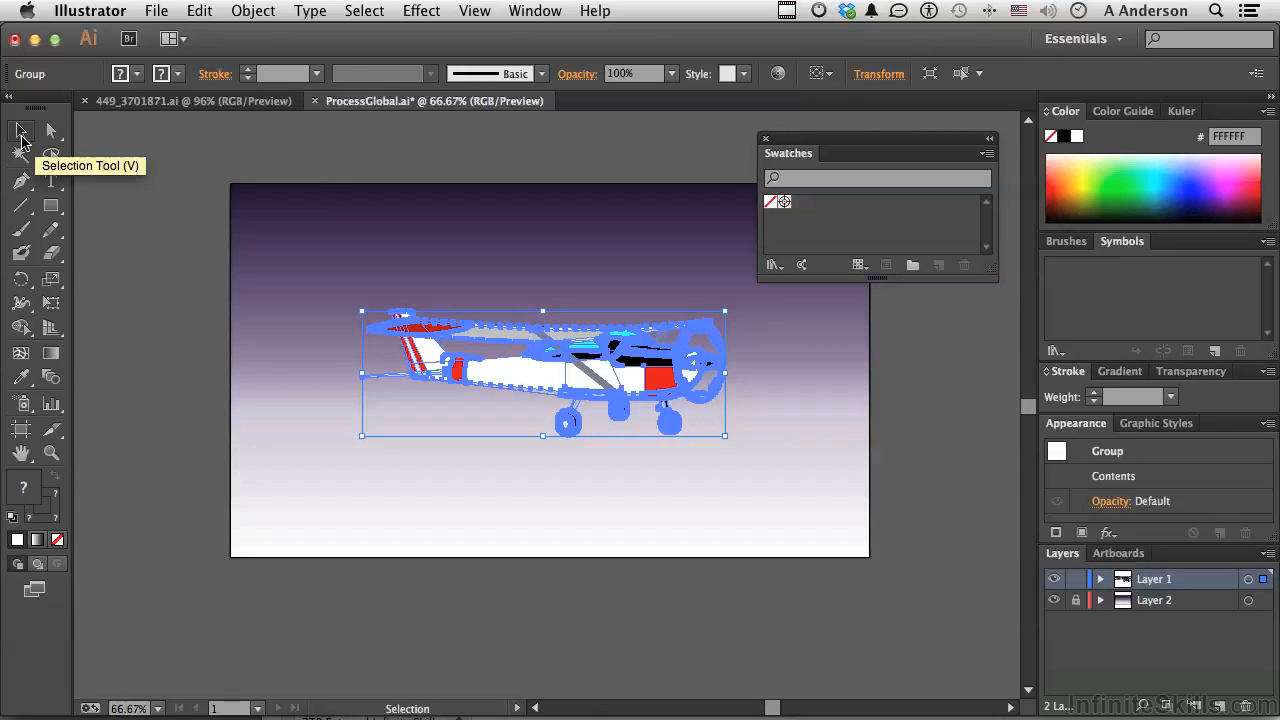
double_click(565, 382)
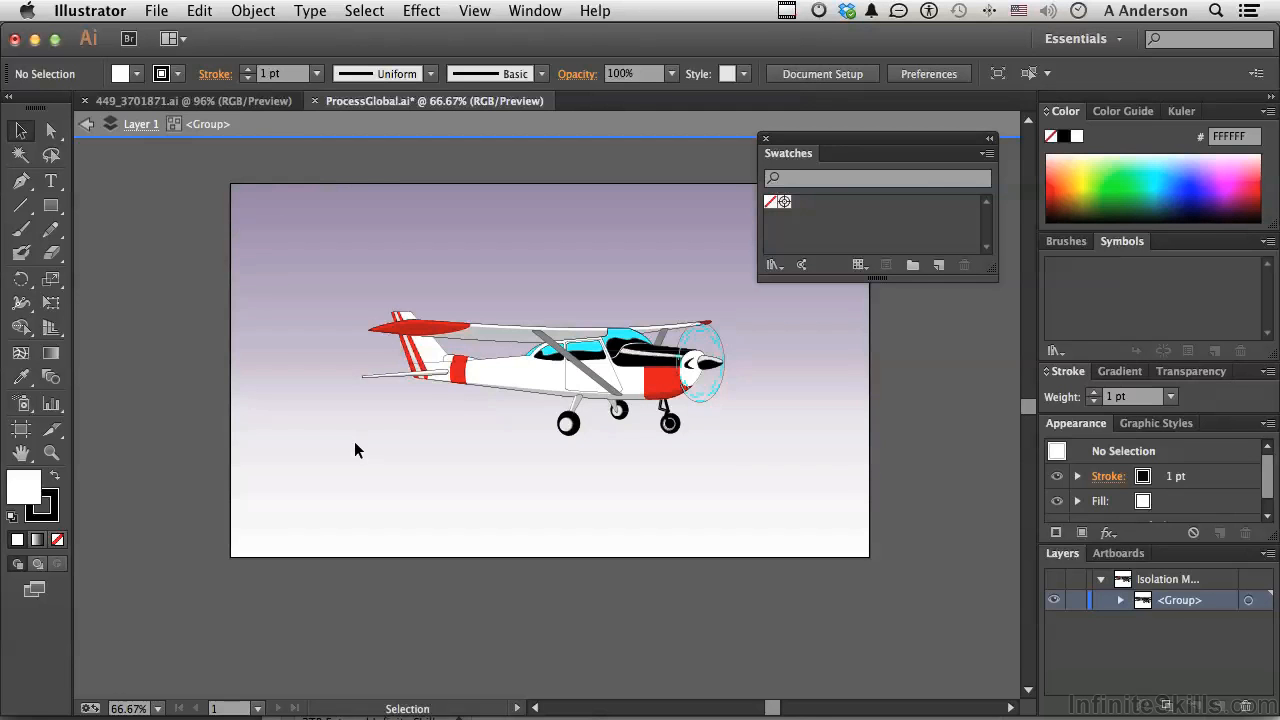
double_click(538, 371)
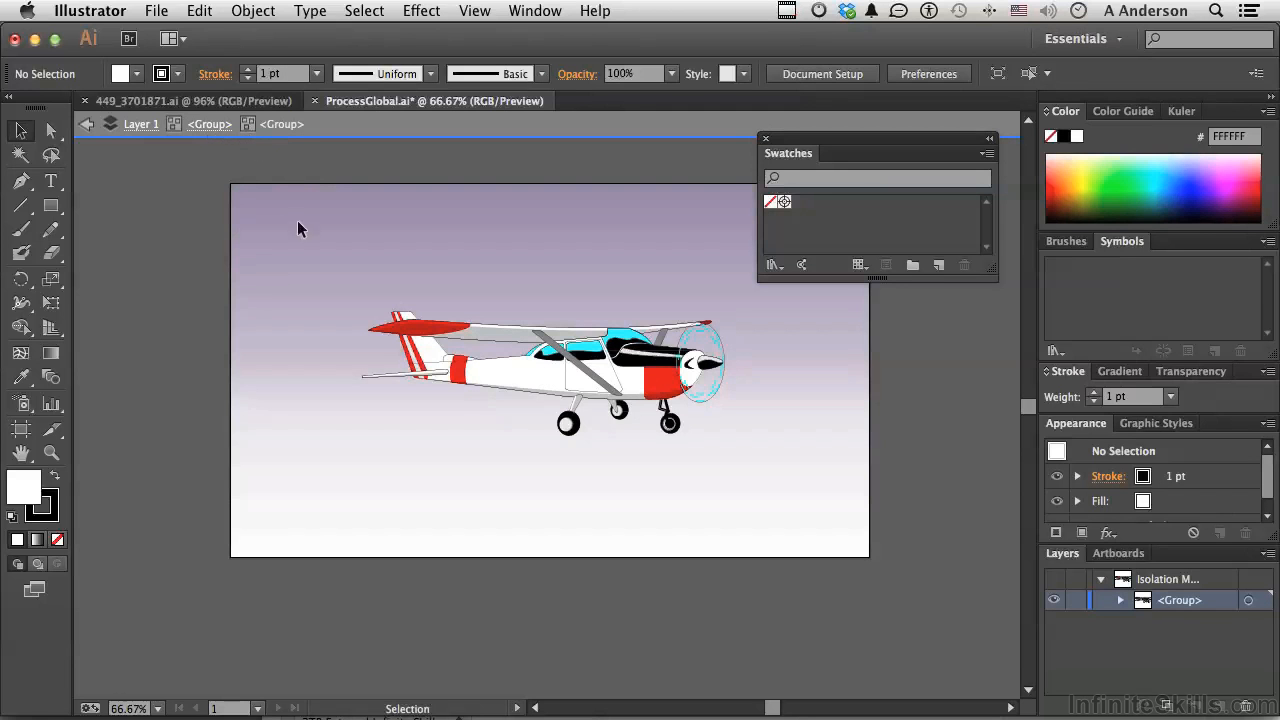
Step: Fill the airplane's white fuselage path with bright cyan 00F4F7 from the color spectrum
click(532, 376)
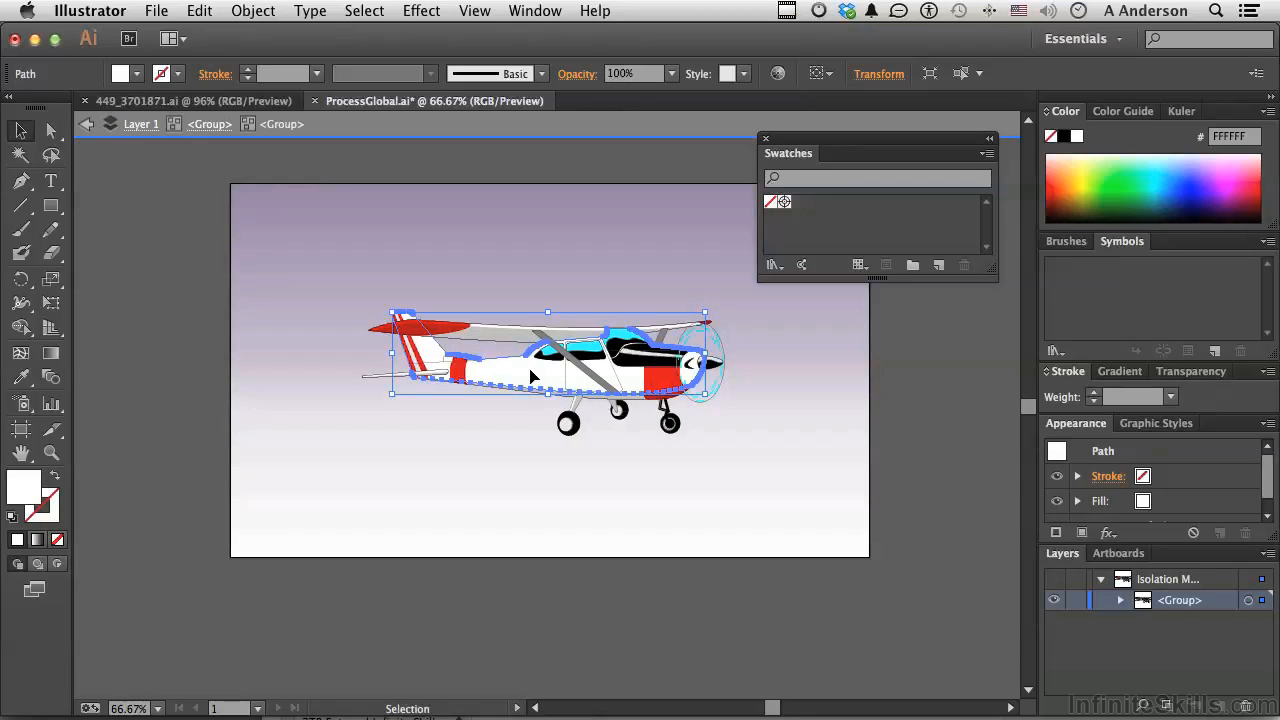
click(1133, 183)
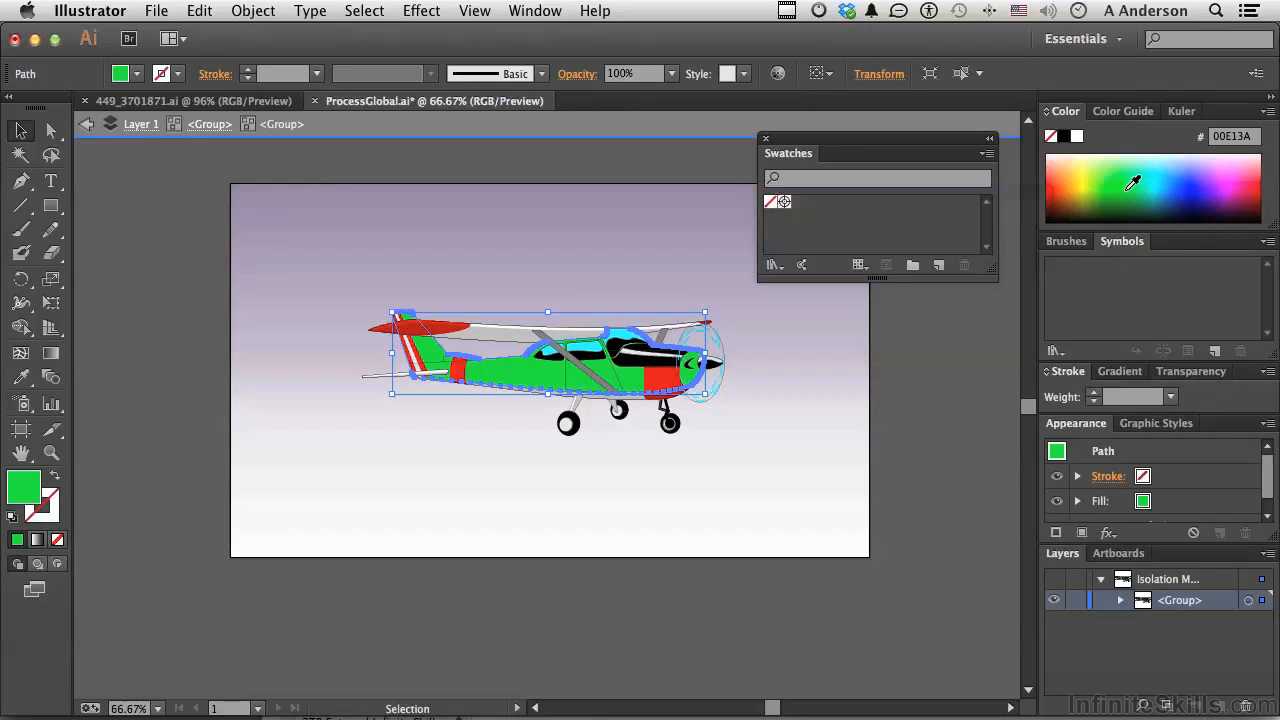
click(1159, 181)
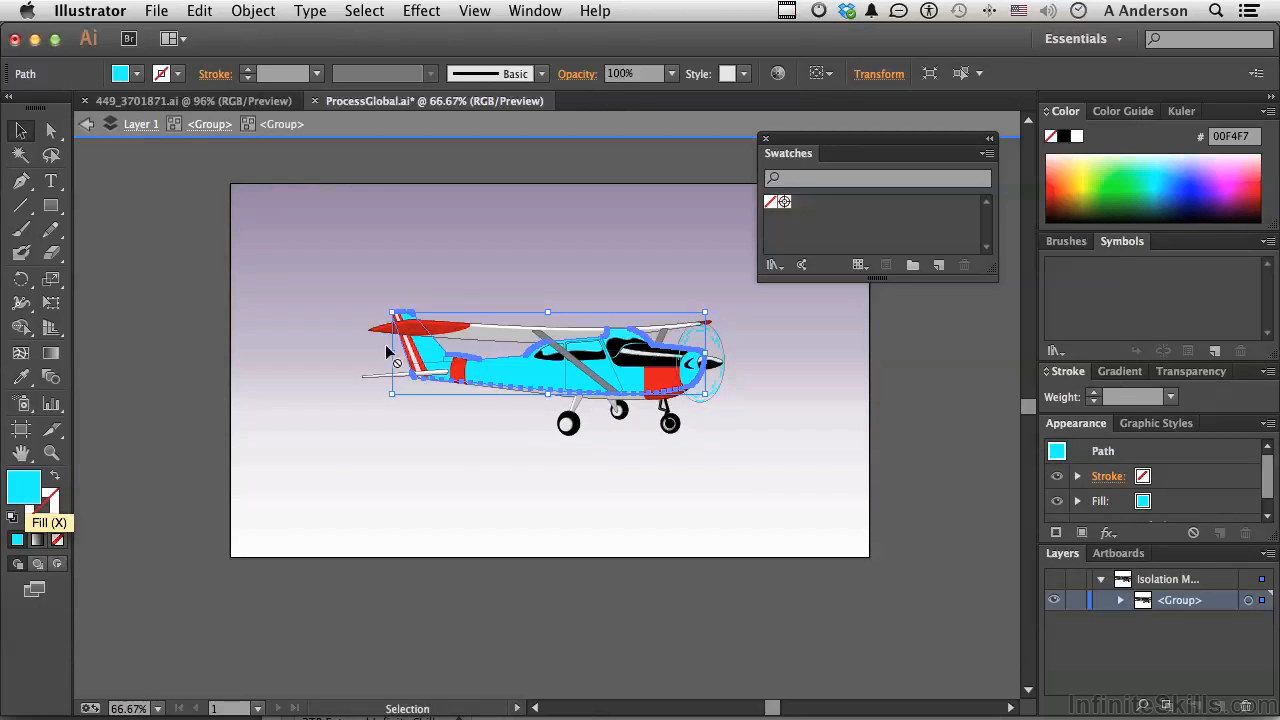
Step: Add the fuselage's cyan fill directly to the swatches and undo the addition
drag(630, 248, 852, 218)
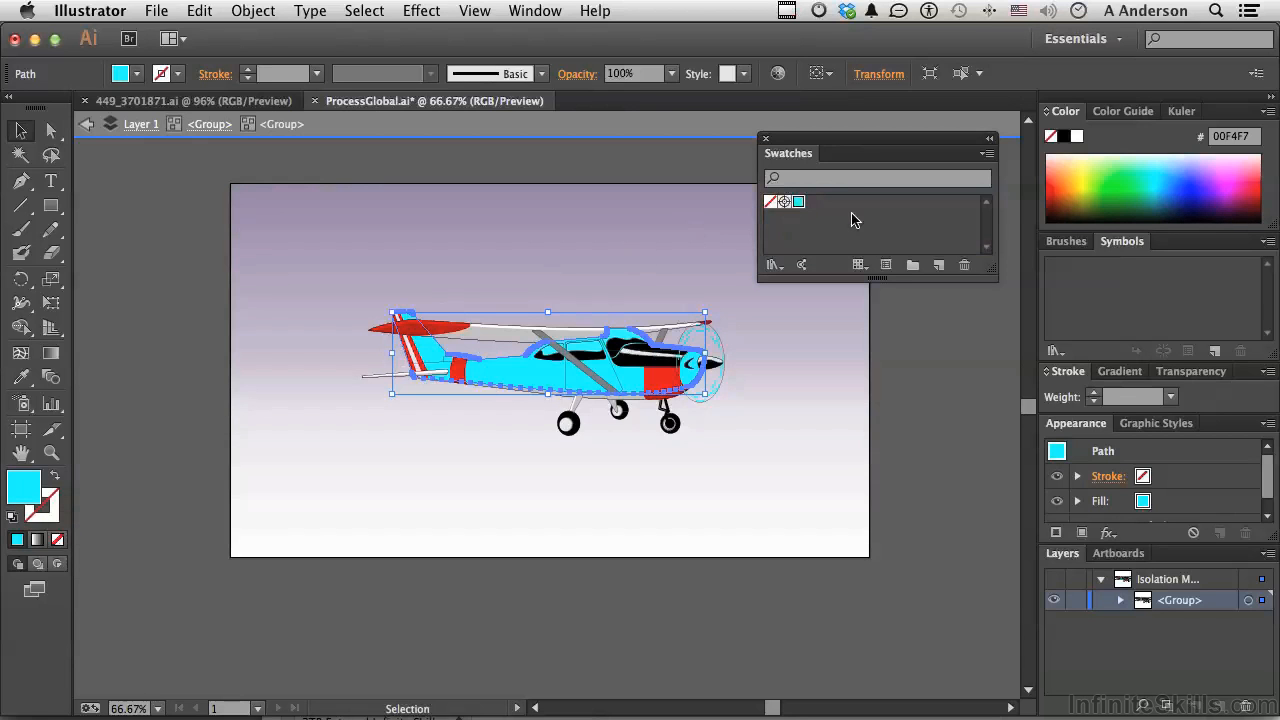
key(super+z)
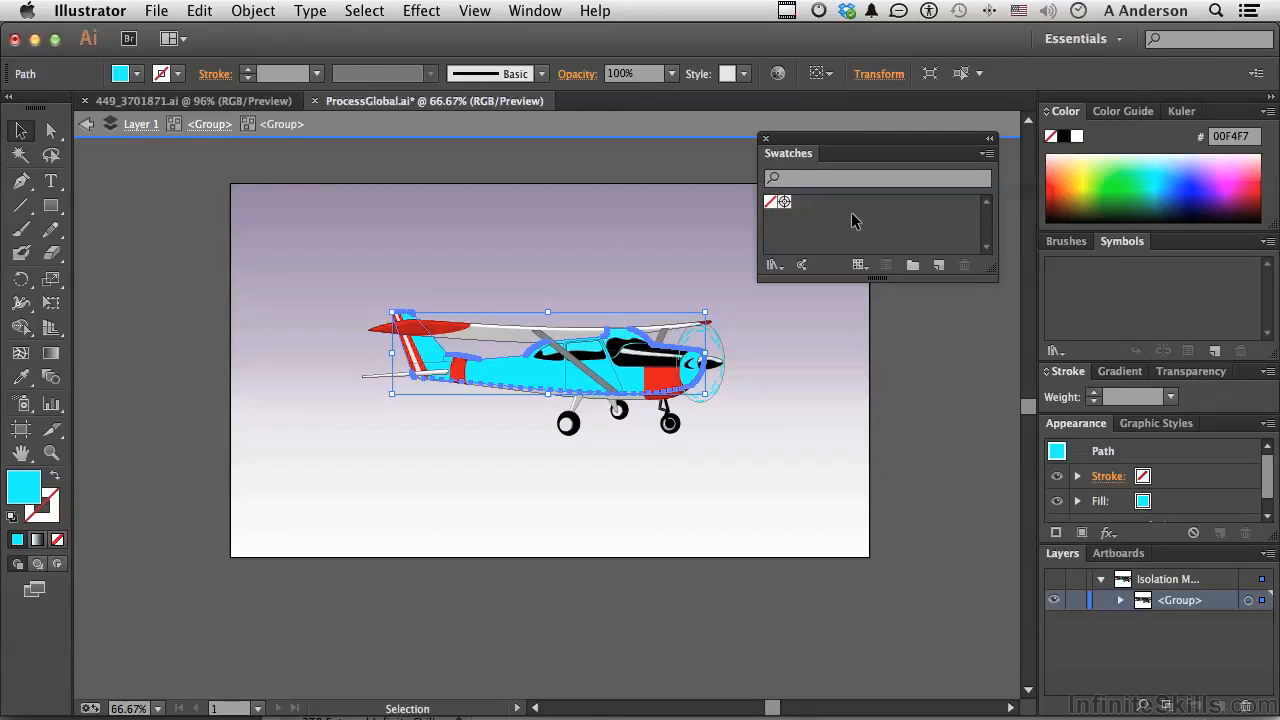
Step: Create an RGB process color swatch named Airplane Color from the fuselage fill, using the in-gamut substitute R 103, G 202, B 219
click(938, 265)
drag(778, 168, 968, 199)
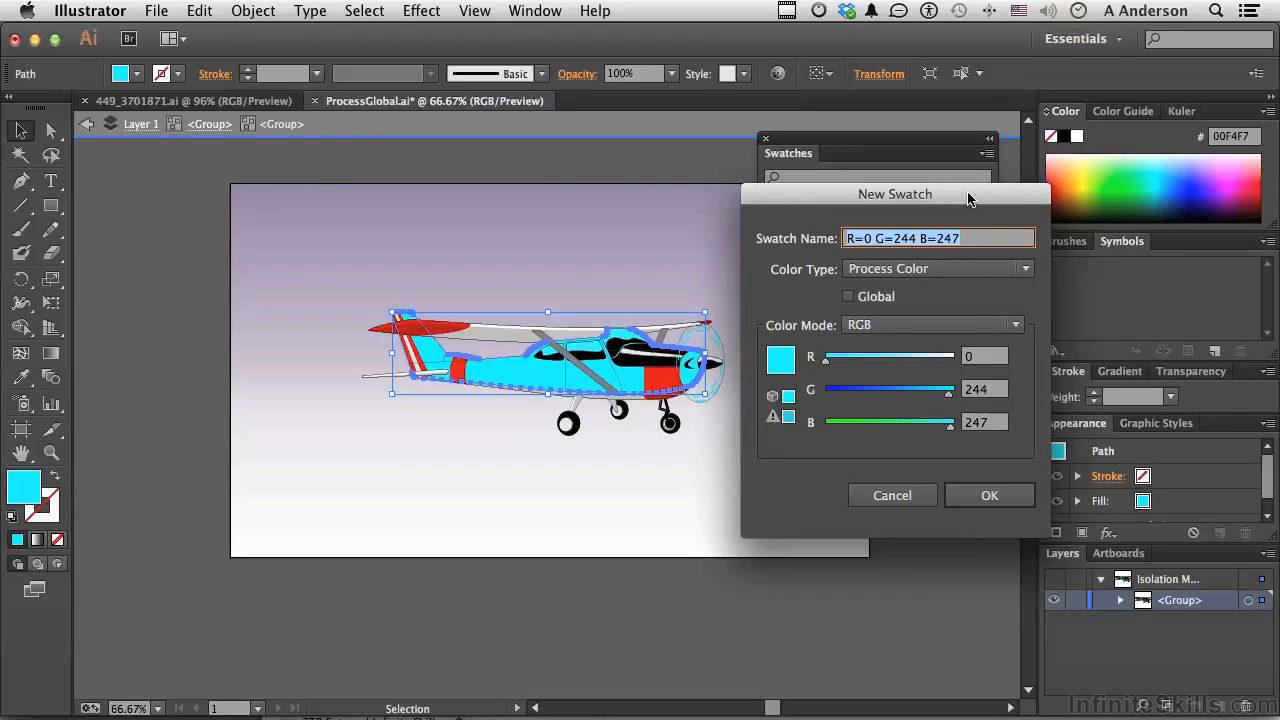
click(984, 271)
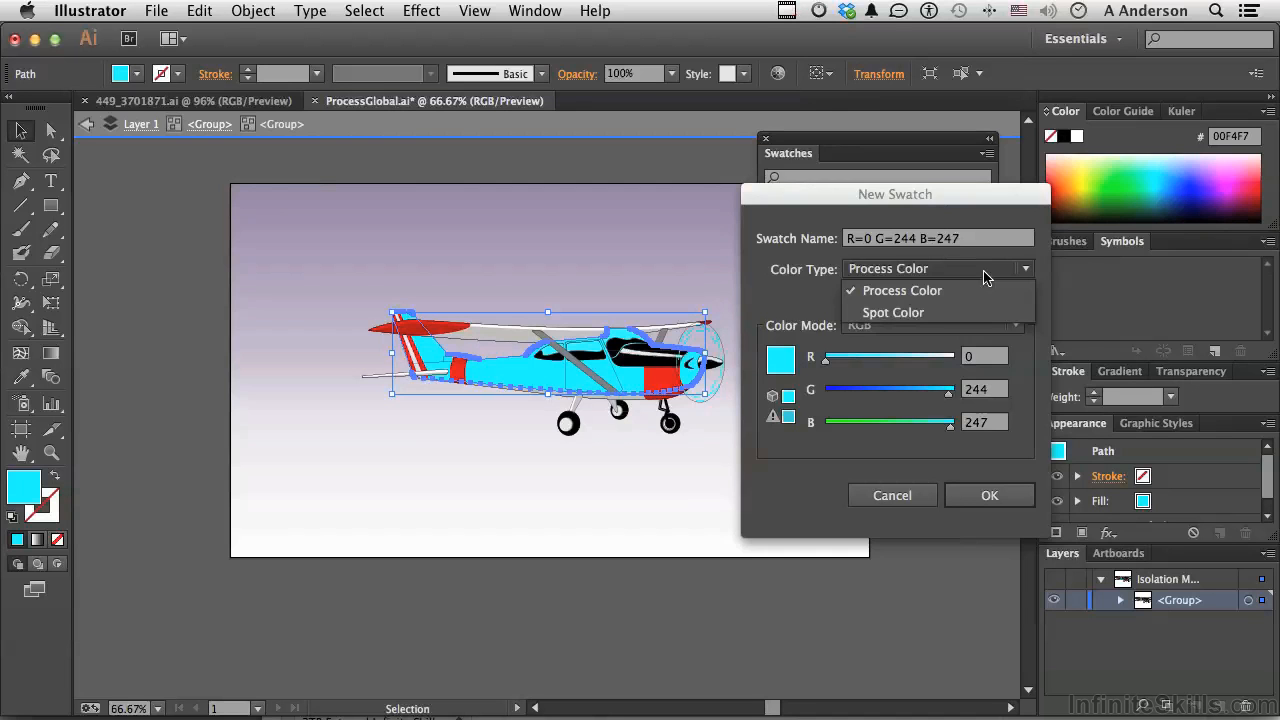
click(984, 277)
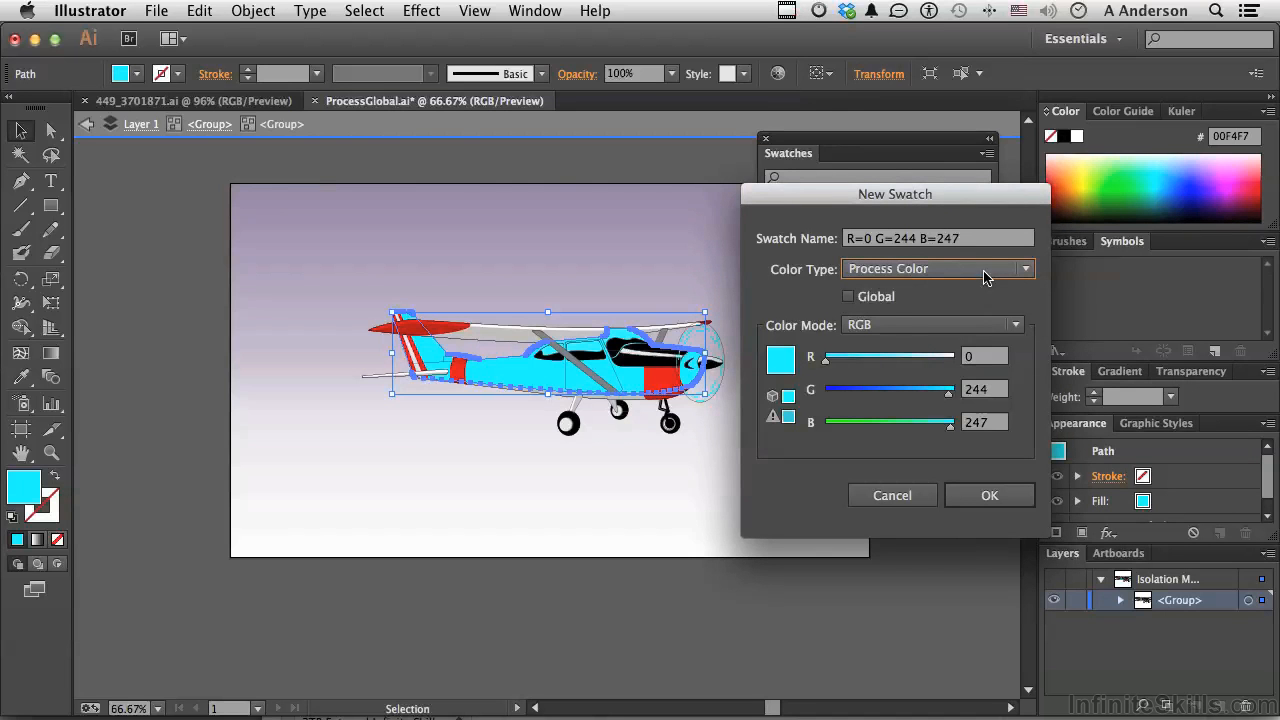
click(897, 330)
click(896, 335)
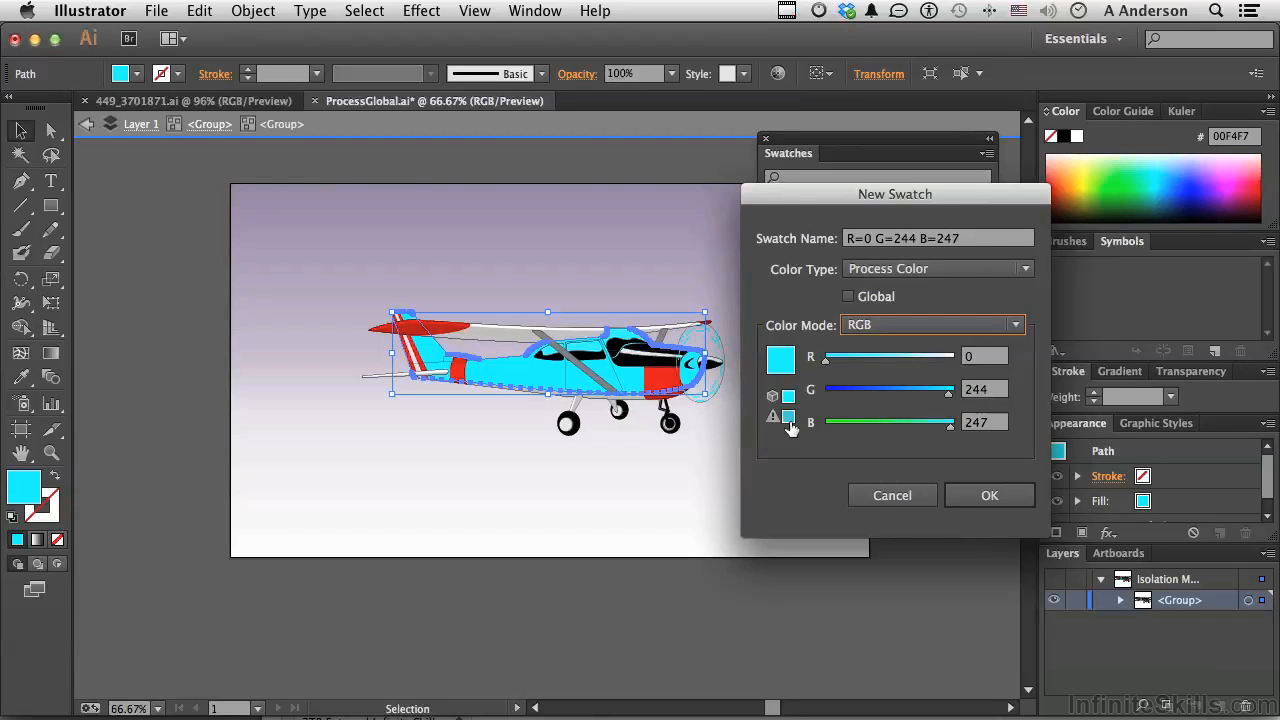
click(789, 418)
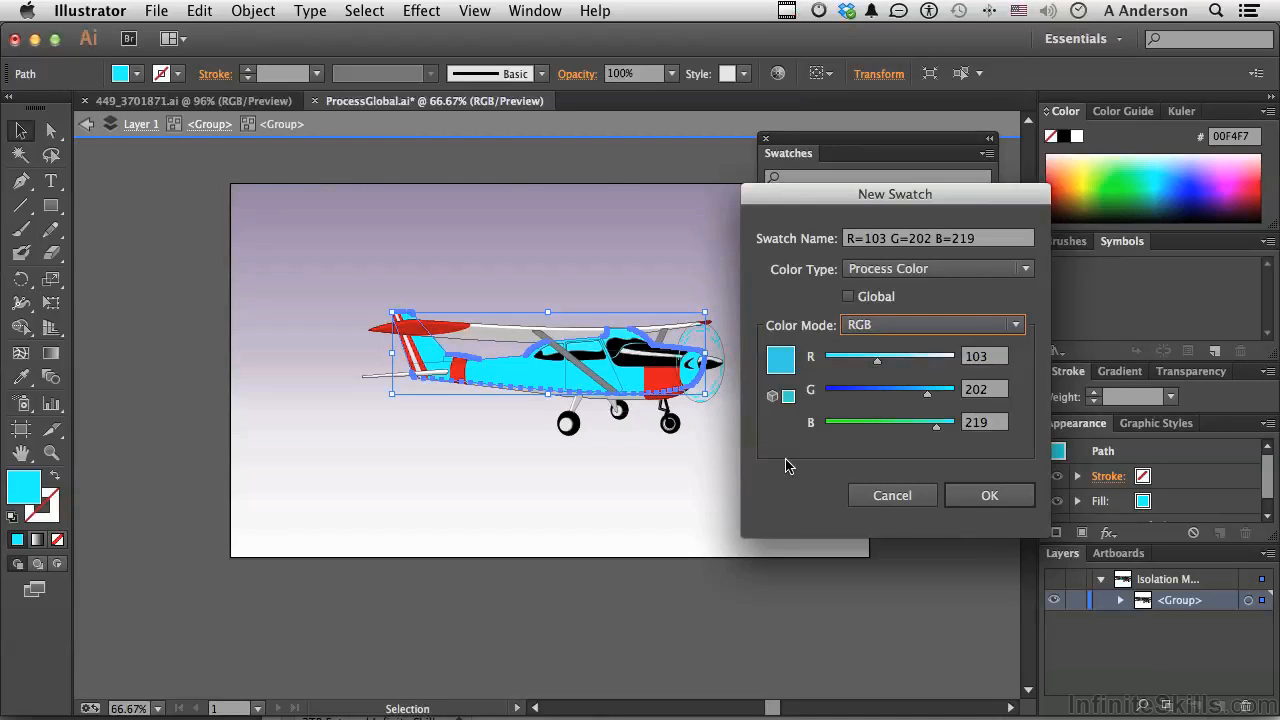
triple_click(920, 245)
text(A)
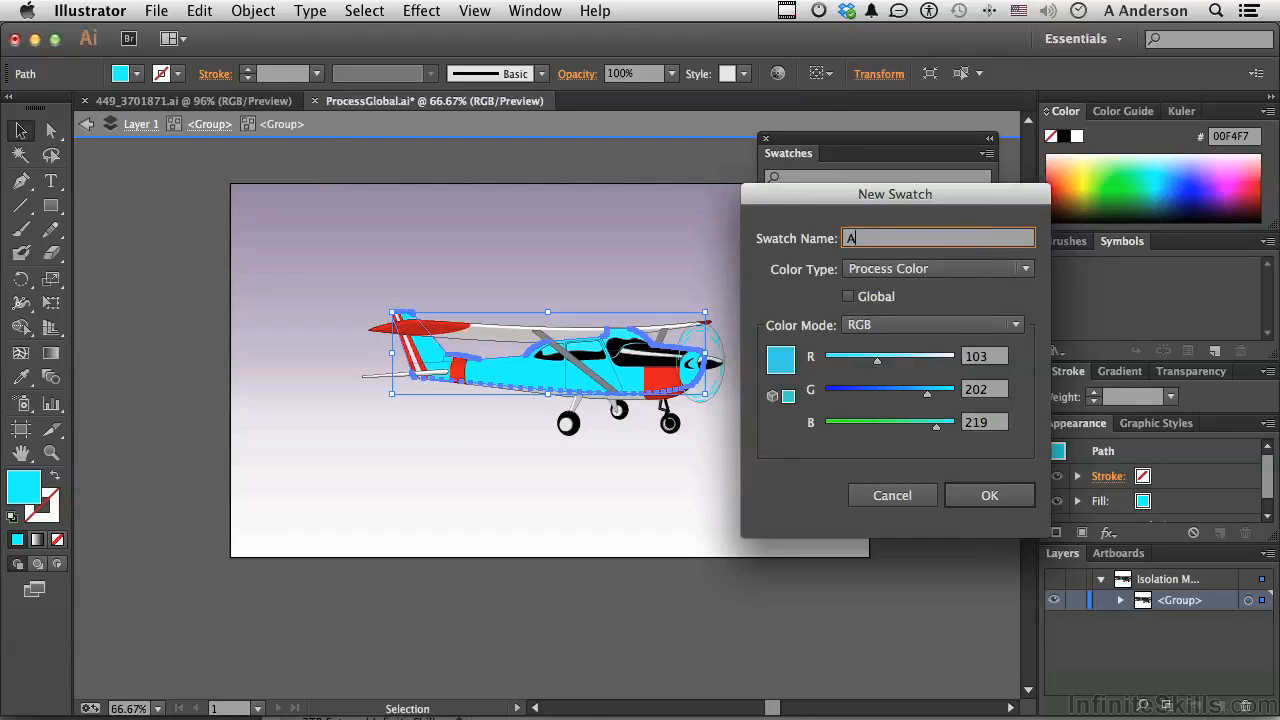
text(irplane Color)
click(988, 495)
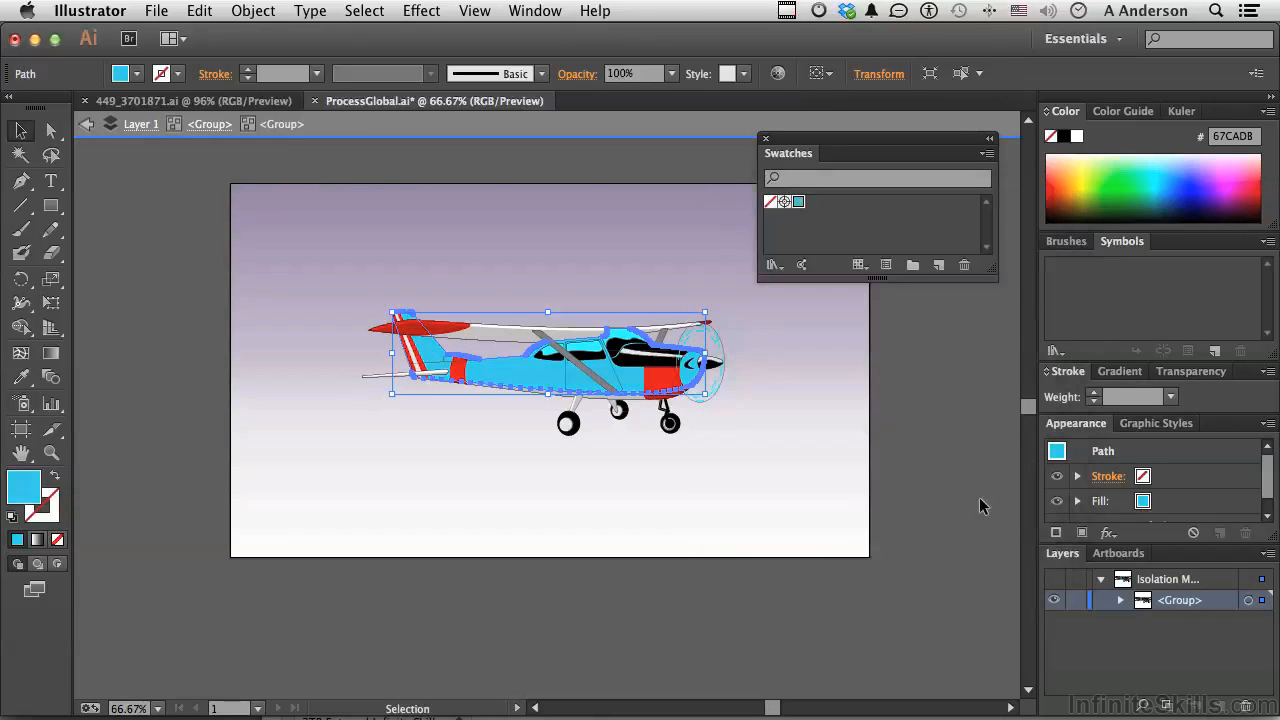
Step: Fill the grey wing path with the Airplane Color swatch, leave isolation mode and deselect everything
click(505, 340)
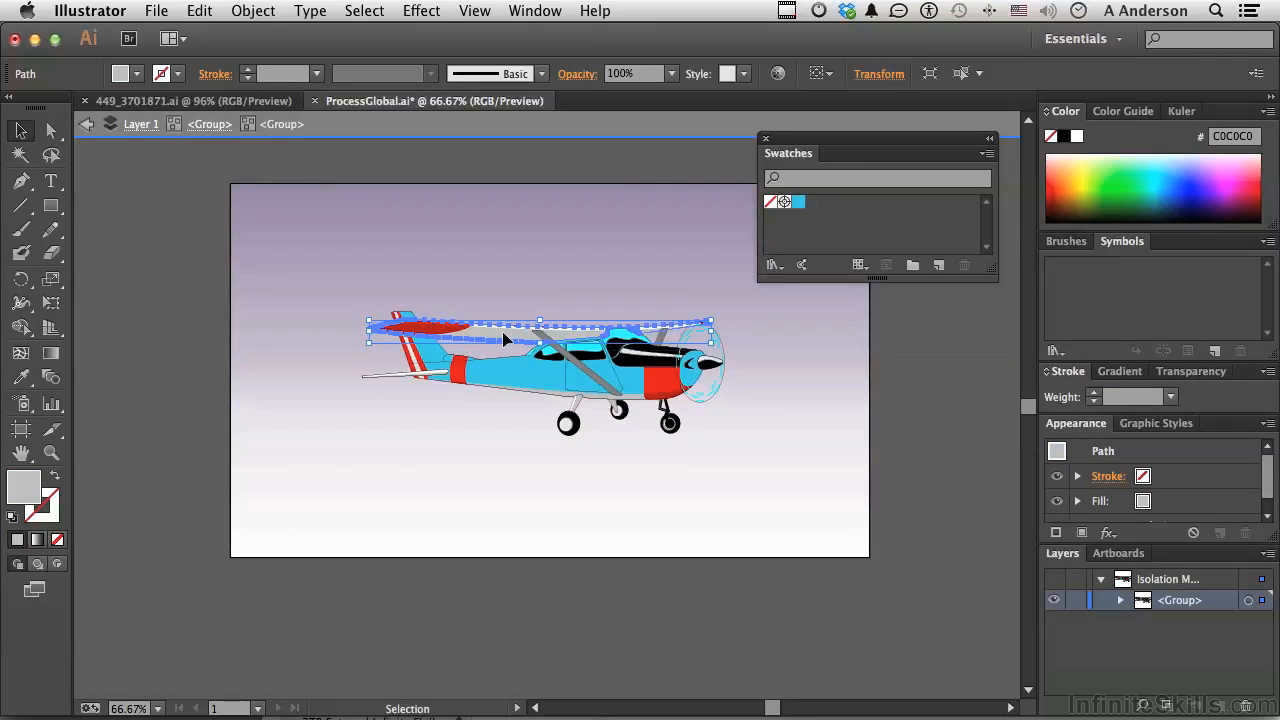
click(798, 203)
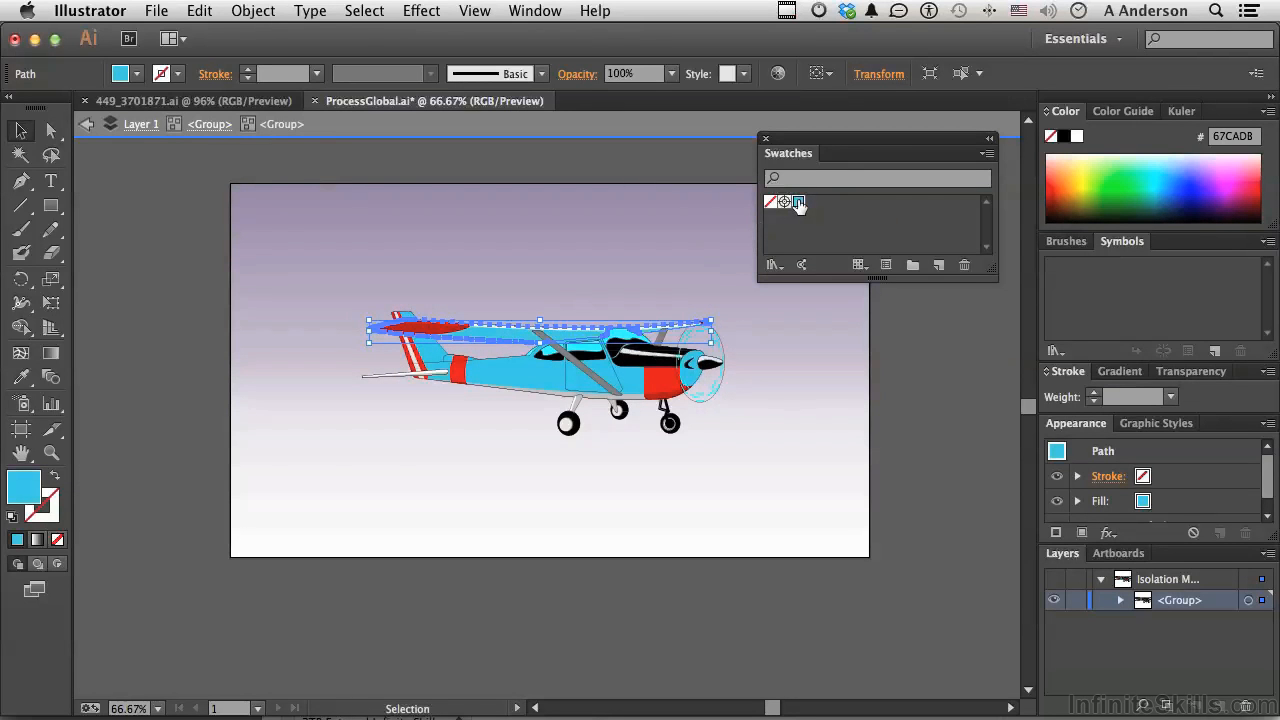
click(46, 514)
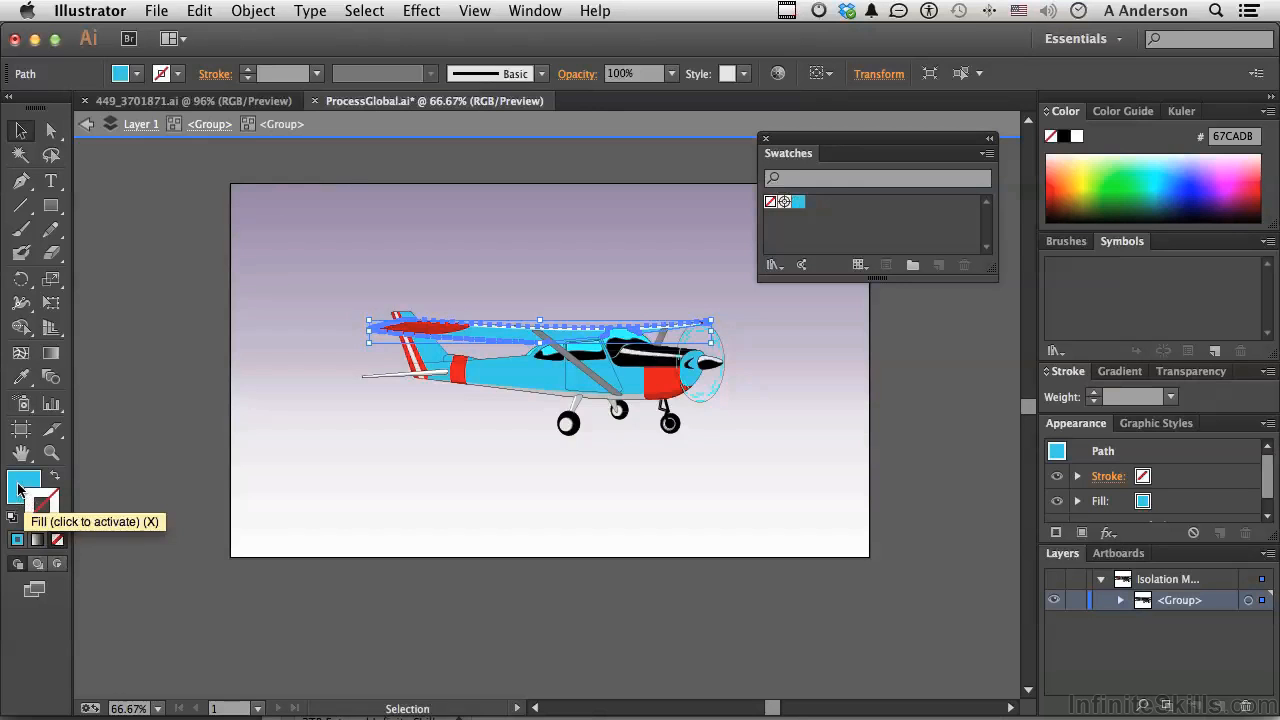
click(20, 490)
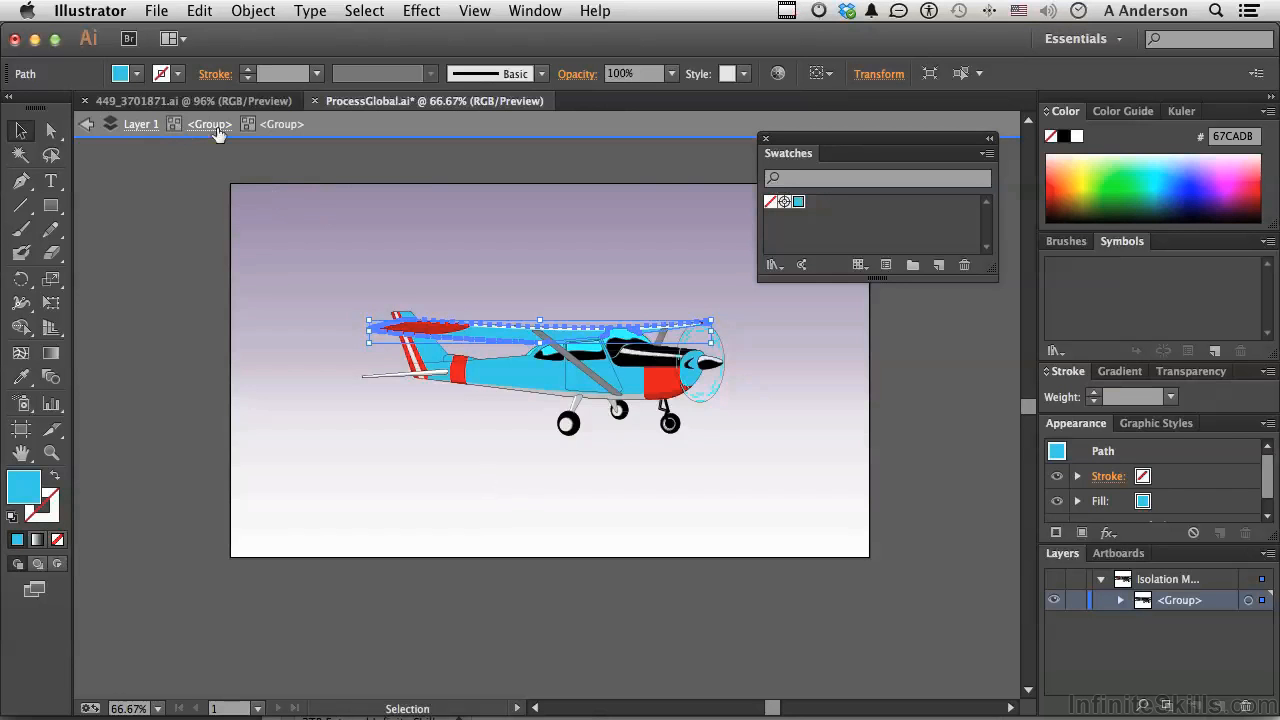
double_click(268, 236)
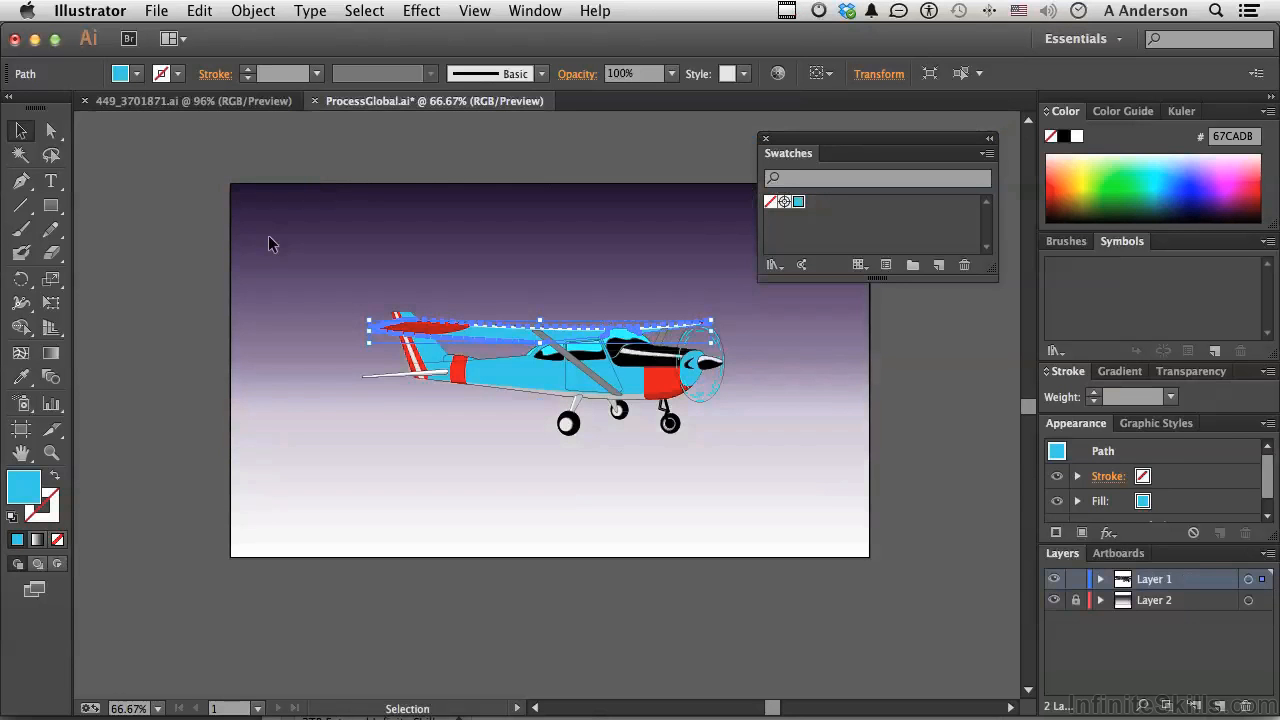
click(268, 236)
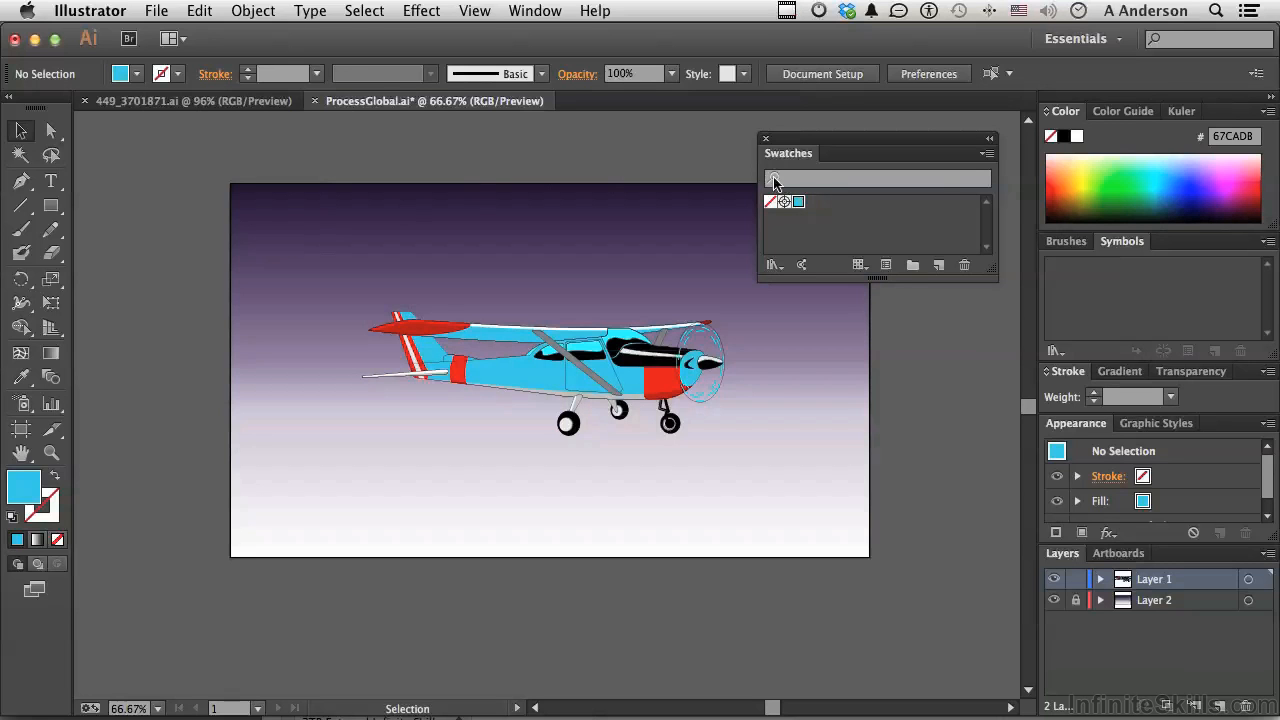
Step: Check the Airplane Color swatch's options without changing them, and delete the swatch
double_click(798, 202)
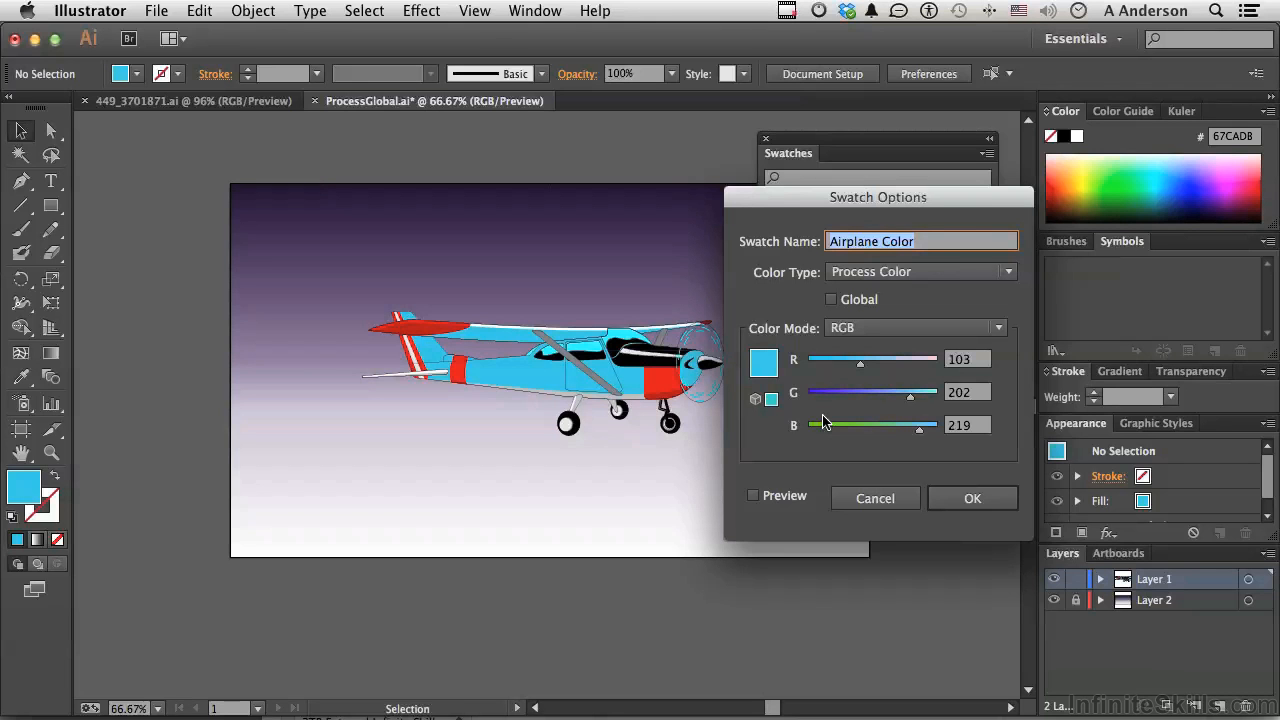
click(872, 499)
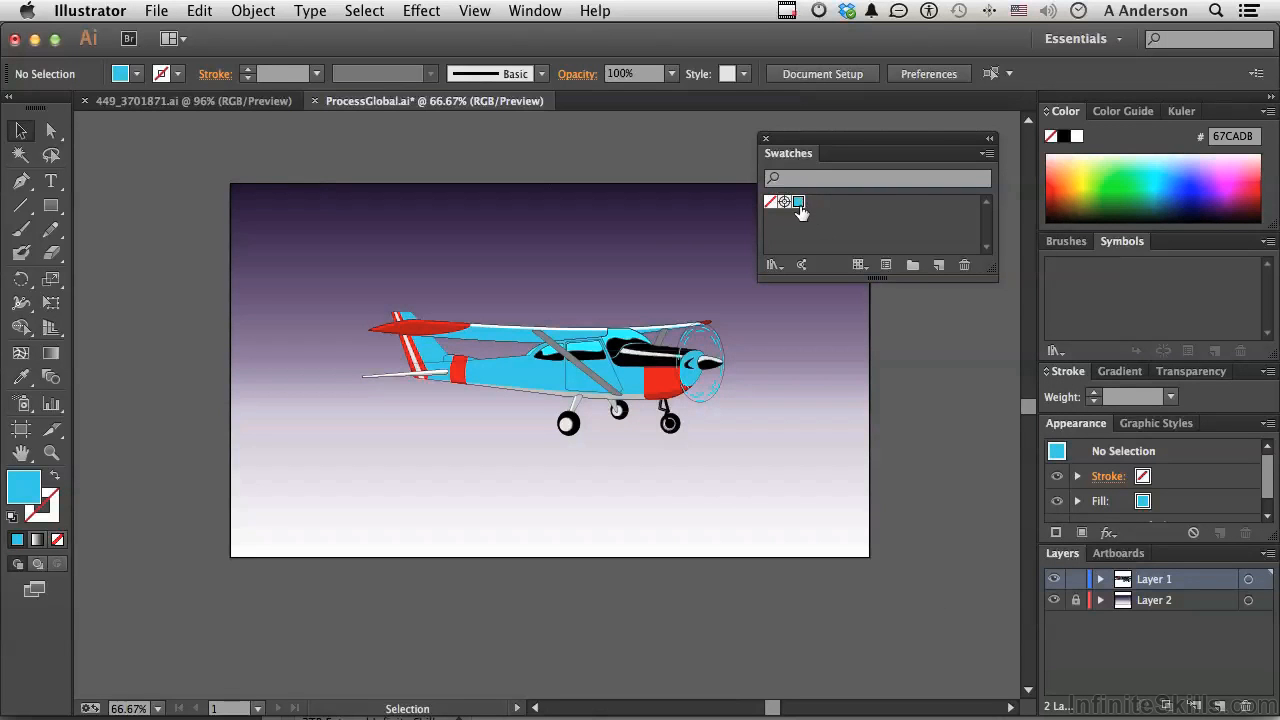
click(965, 267)
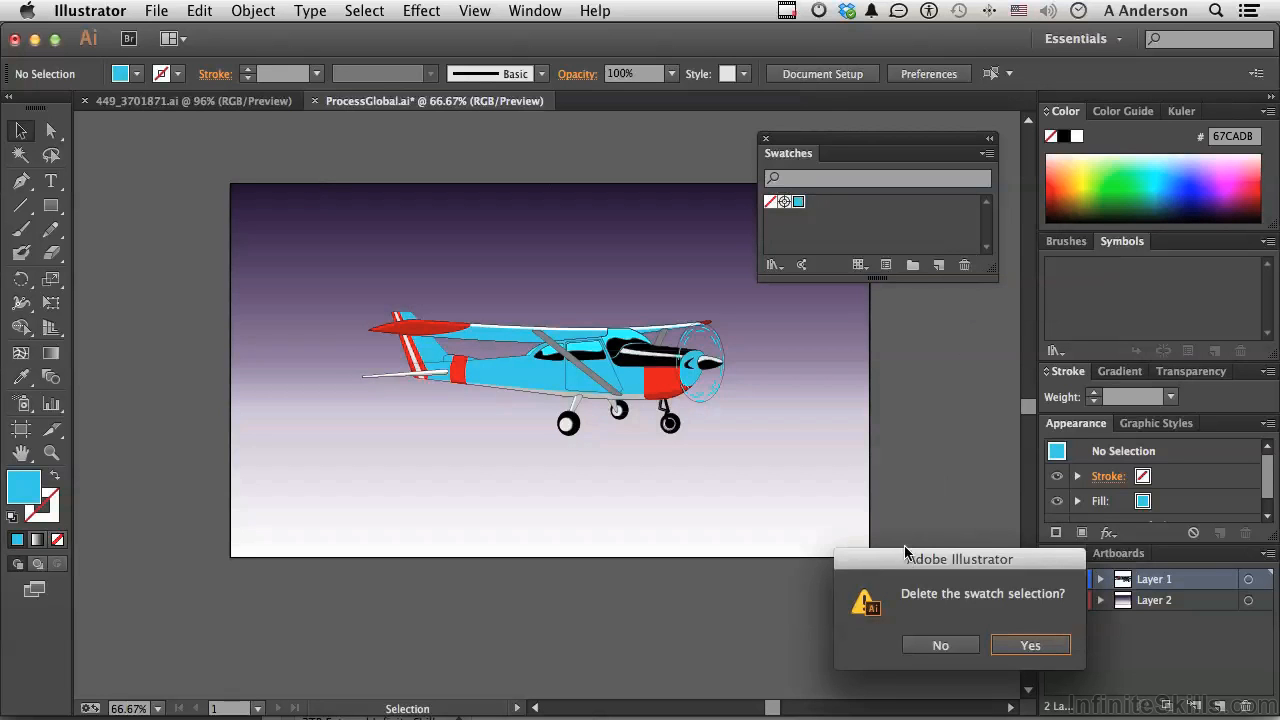
drag(899, 566, 853, 303)
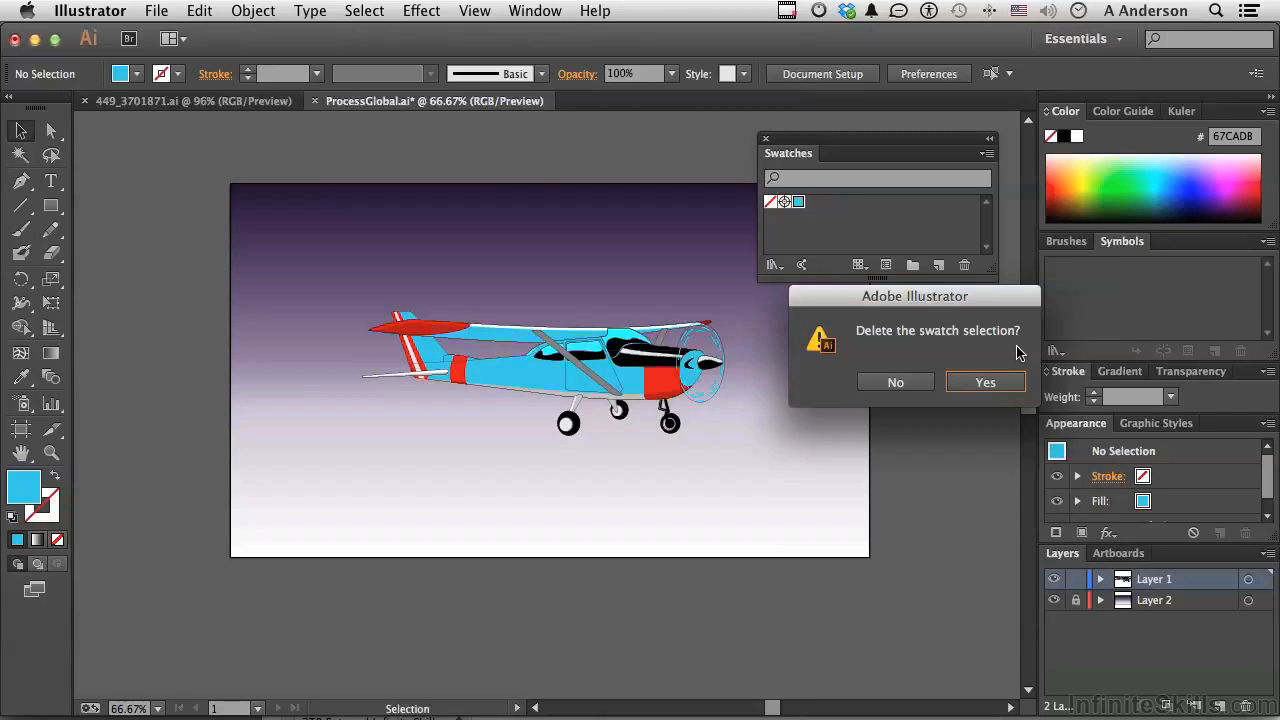
click(893, 381)
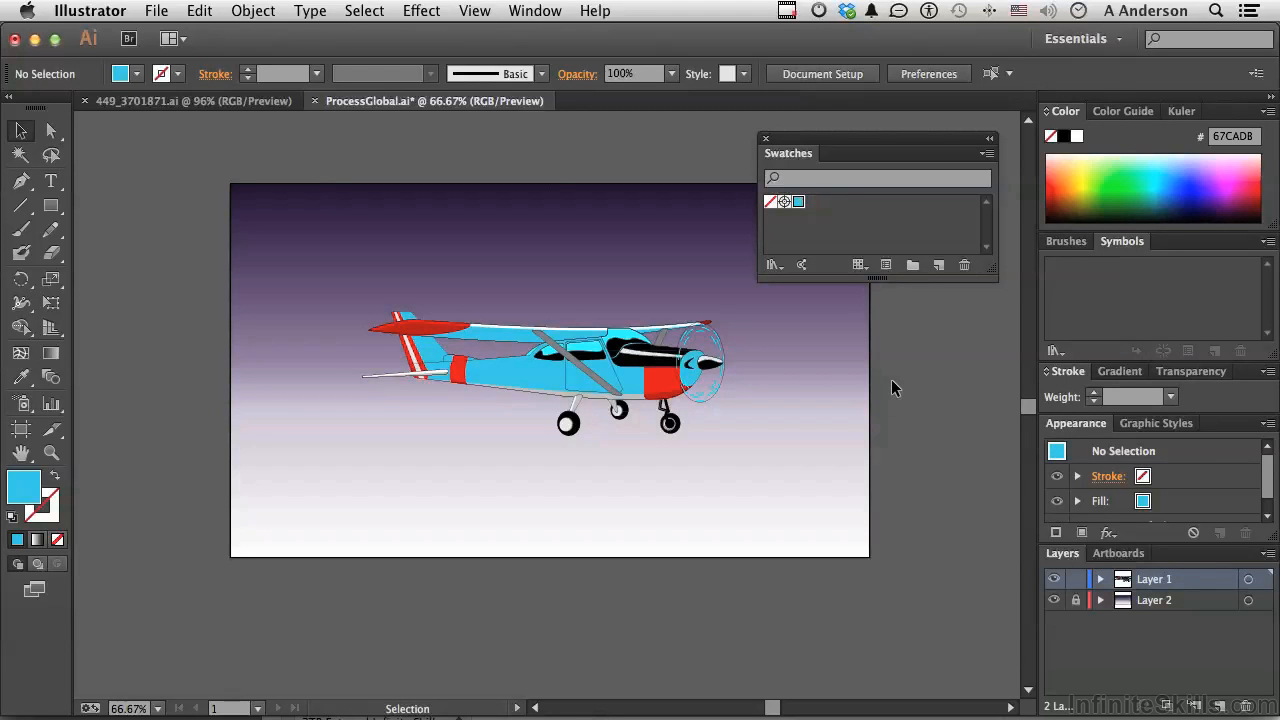
alt+click(964, 264)
Step: Create a global RGB process color swatch named Airplane Color with R 118, G 151 and B 137
click(938, 265)
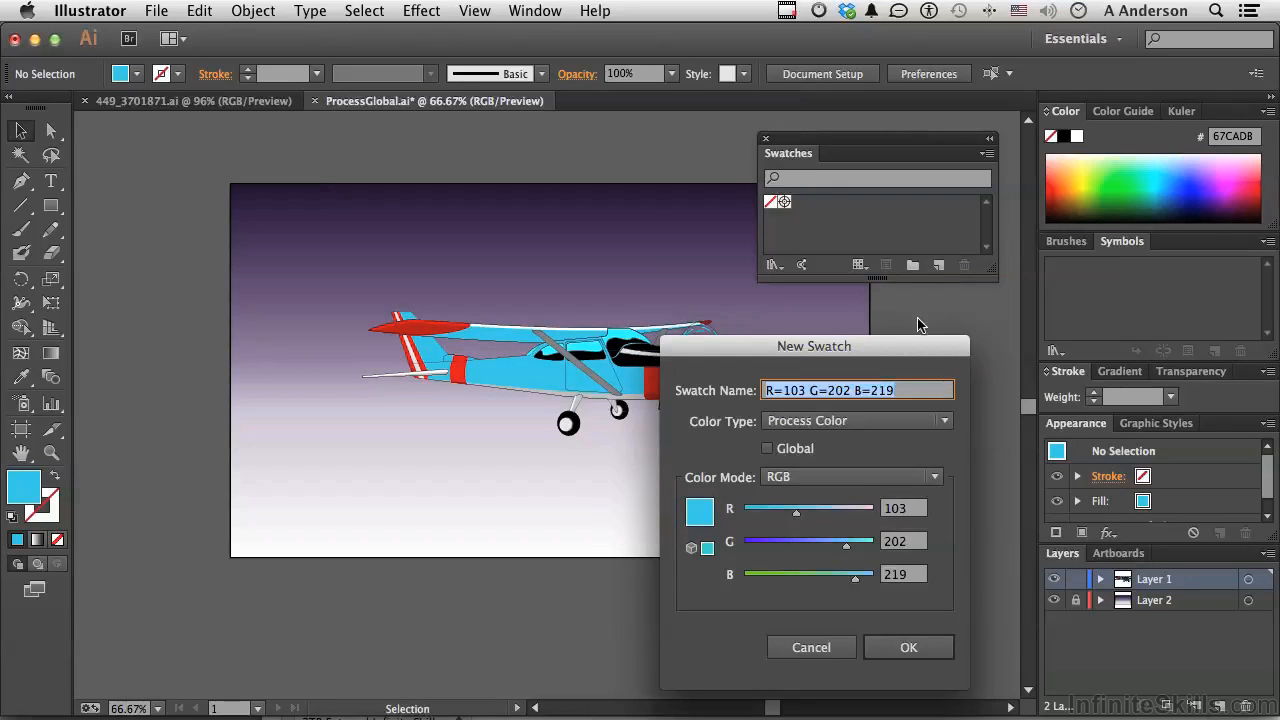
drag(911, 352, 964, 211)
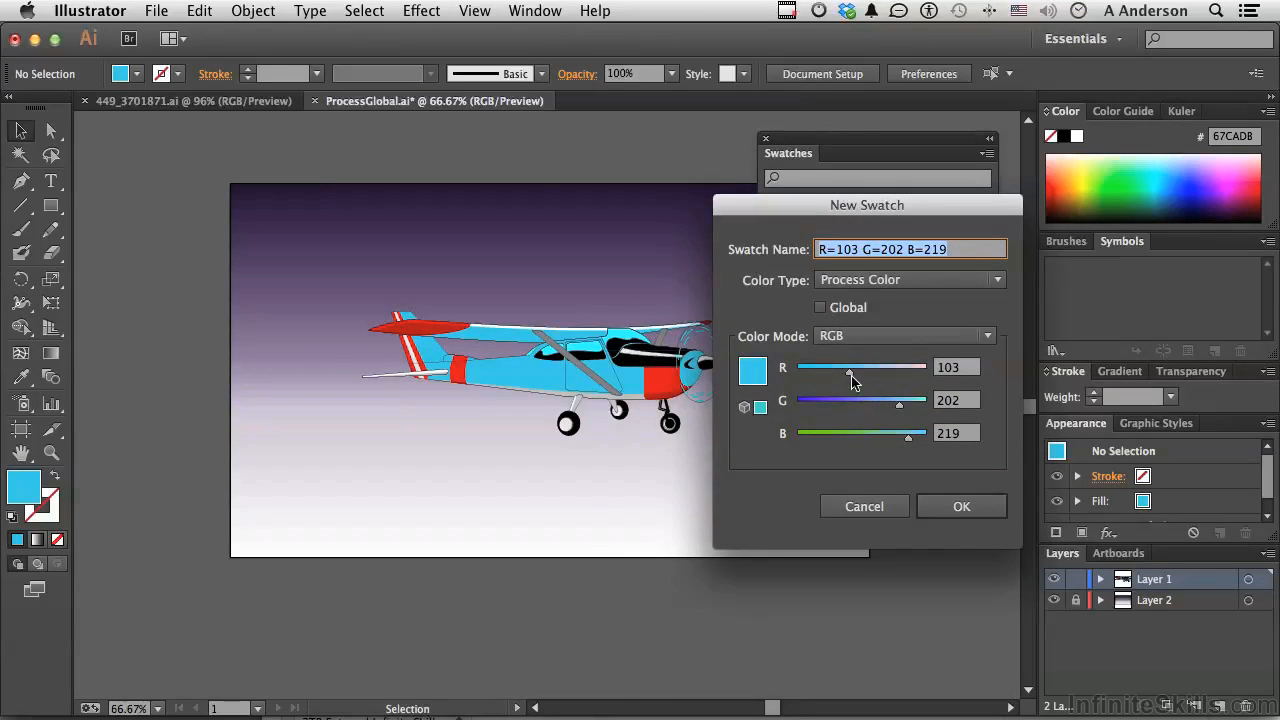
drag(850, 373, 831, 373)
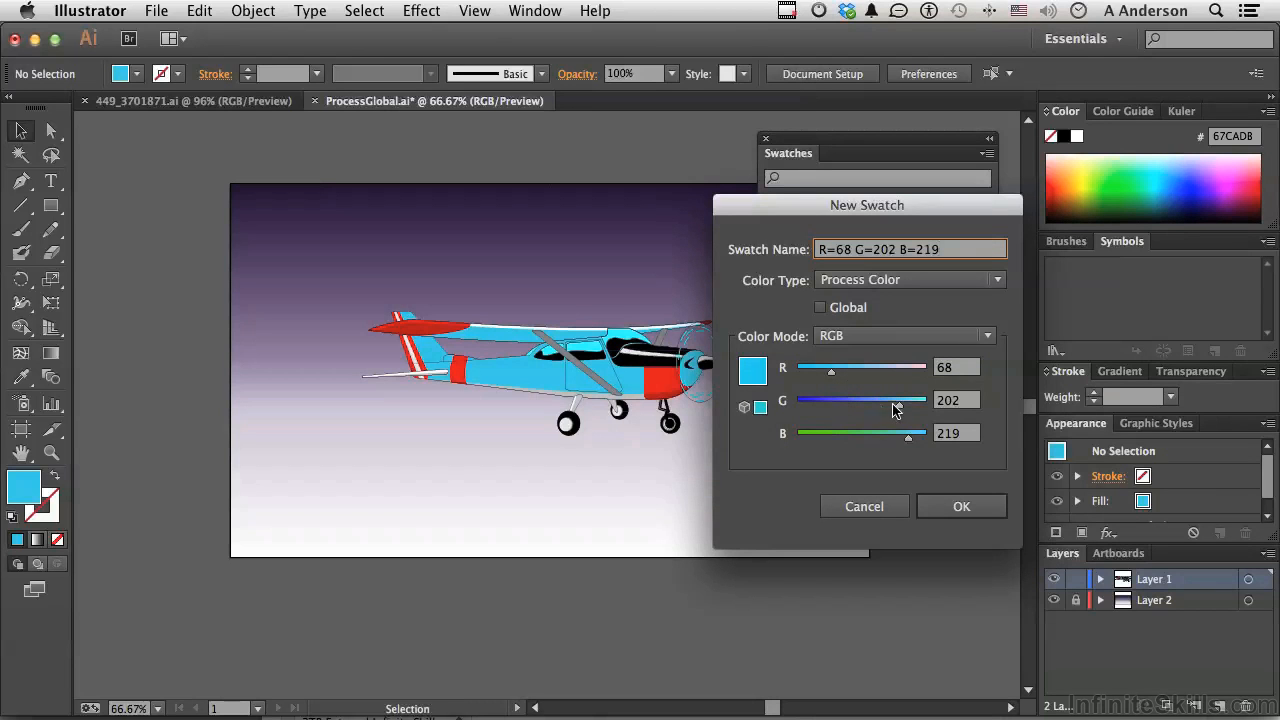
drag(897, 405, 868, 443)
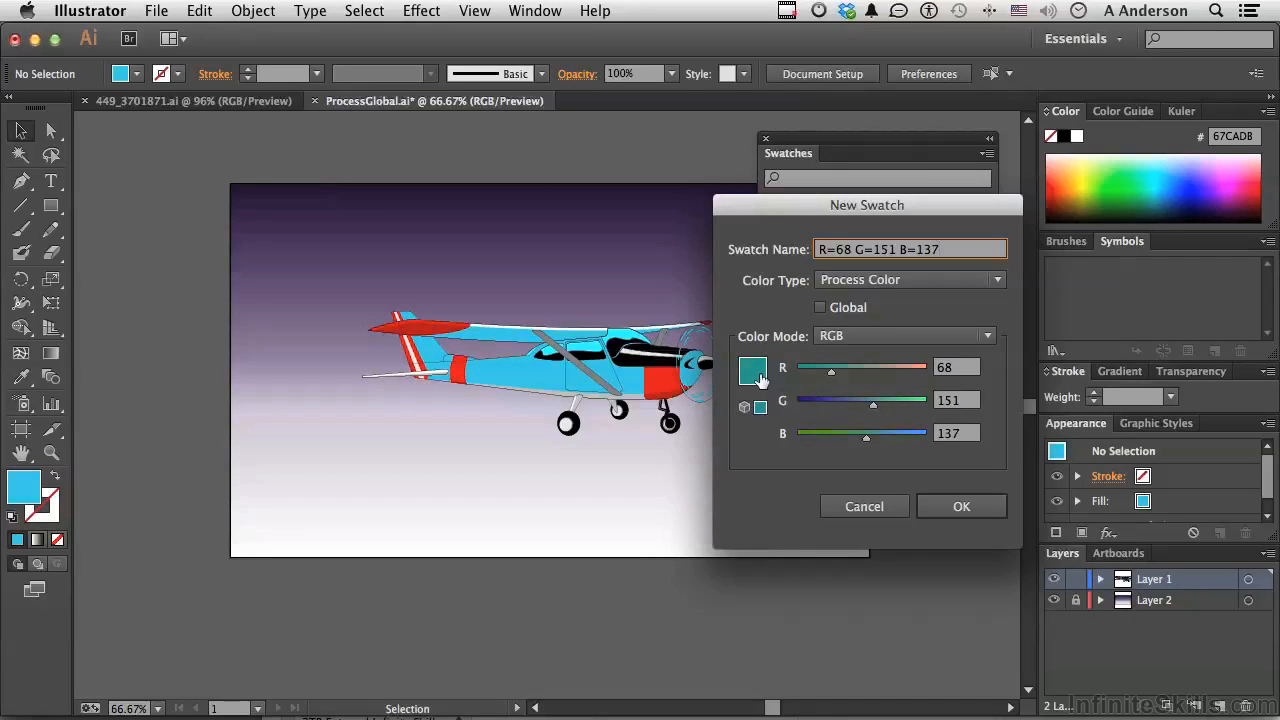
drag(834, 376, 860, 377)
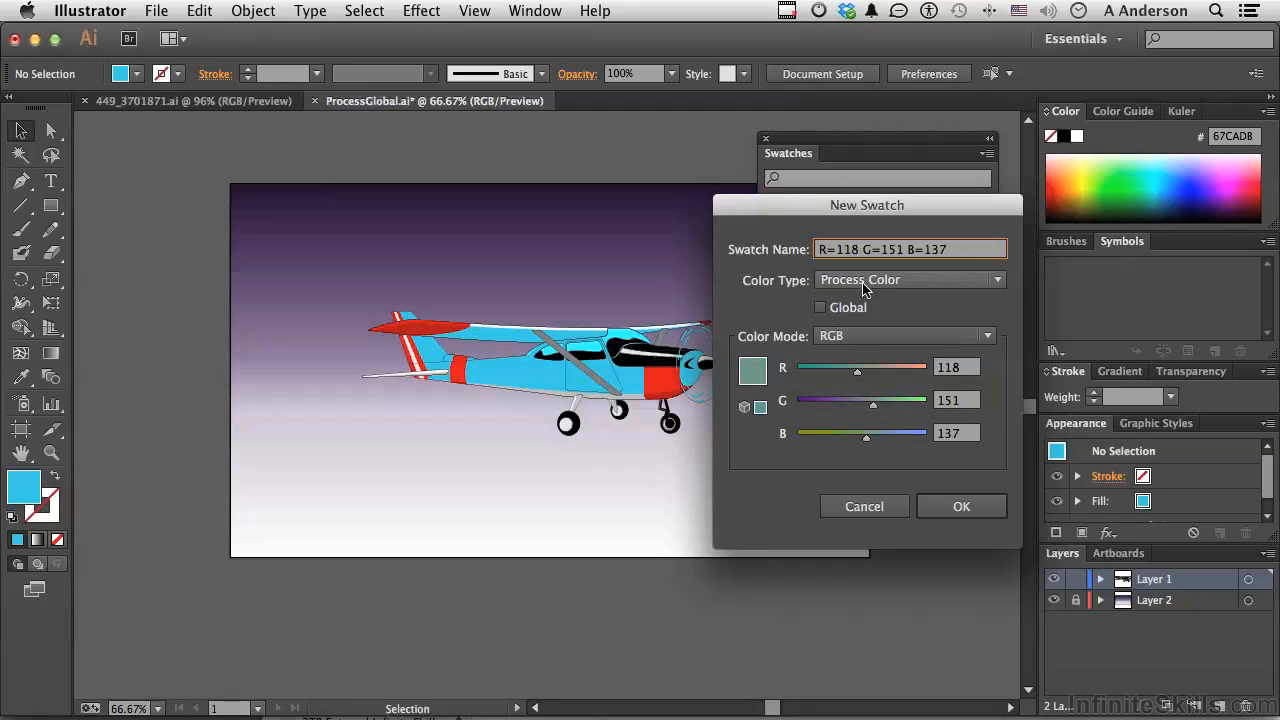
click(820, 307)
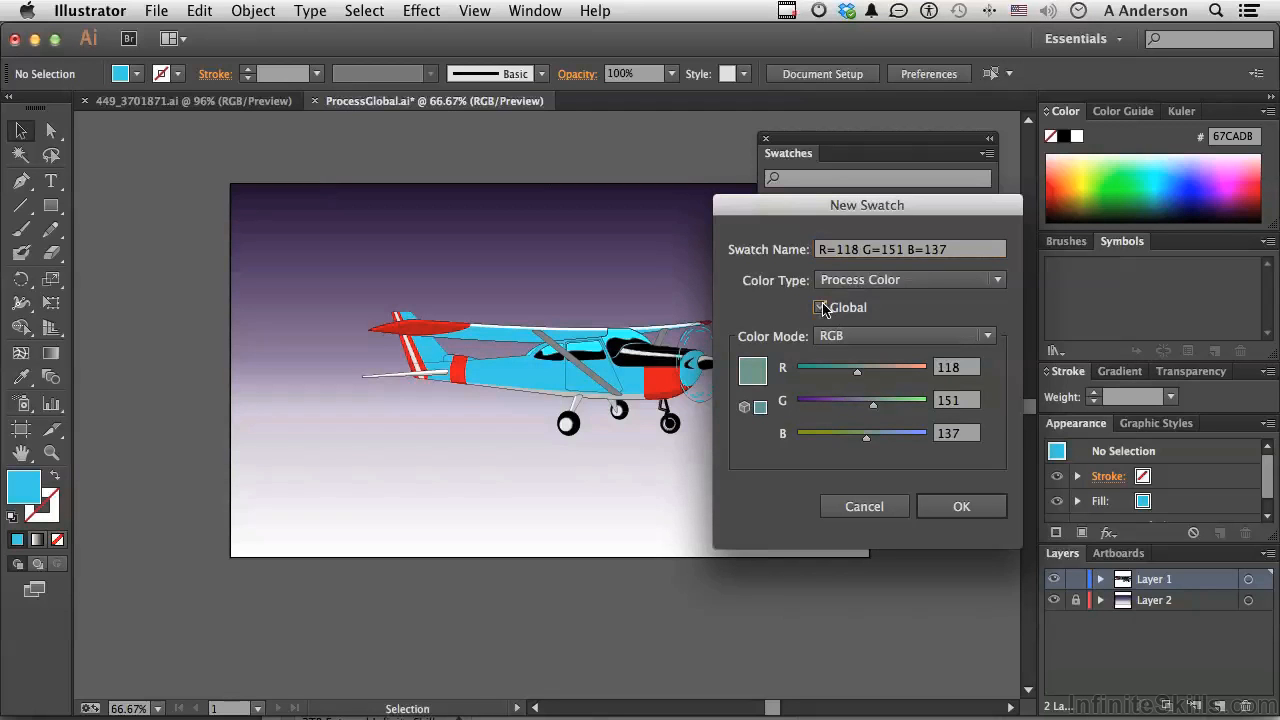
triple_click(840, 248)
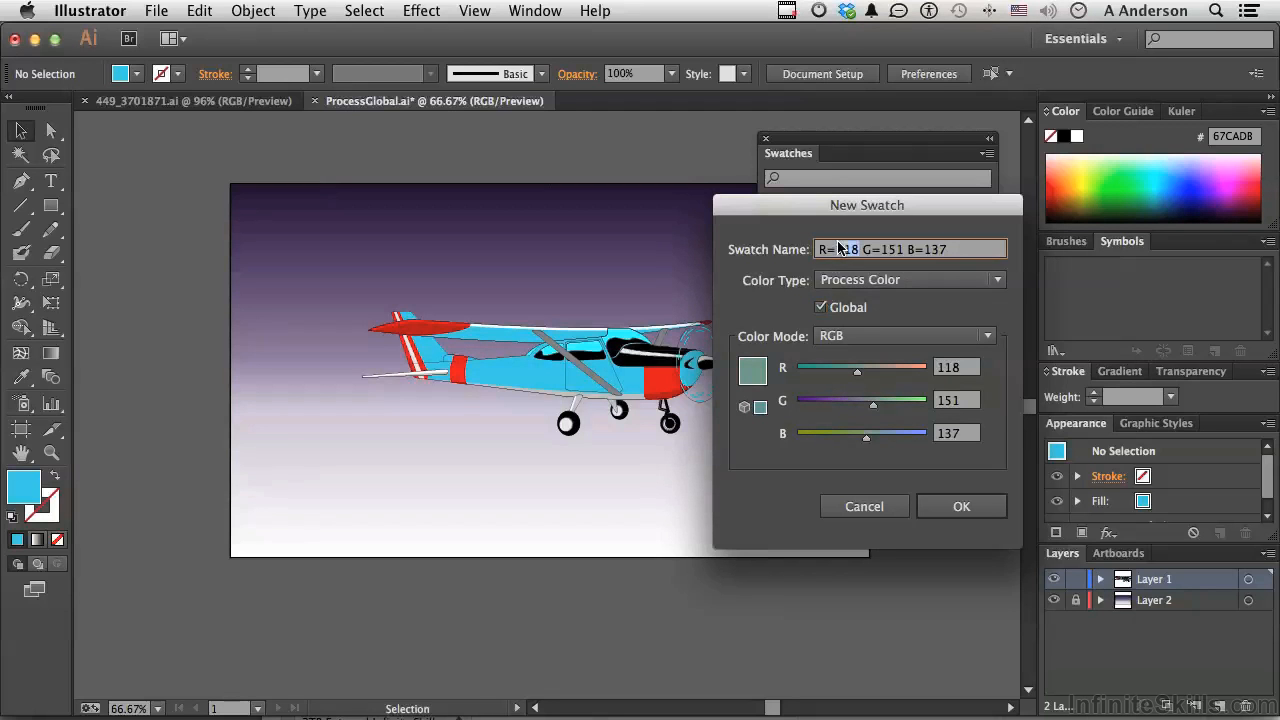
text(Airplane Color)
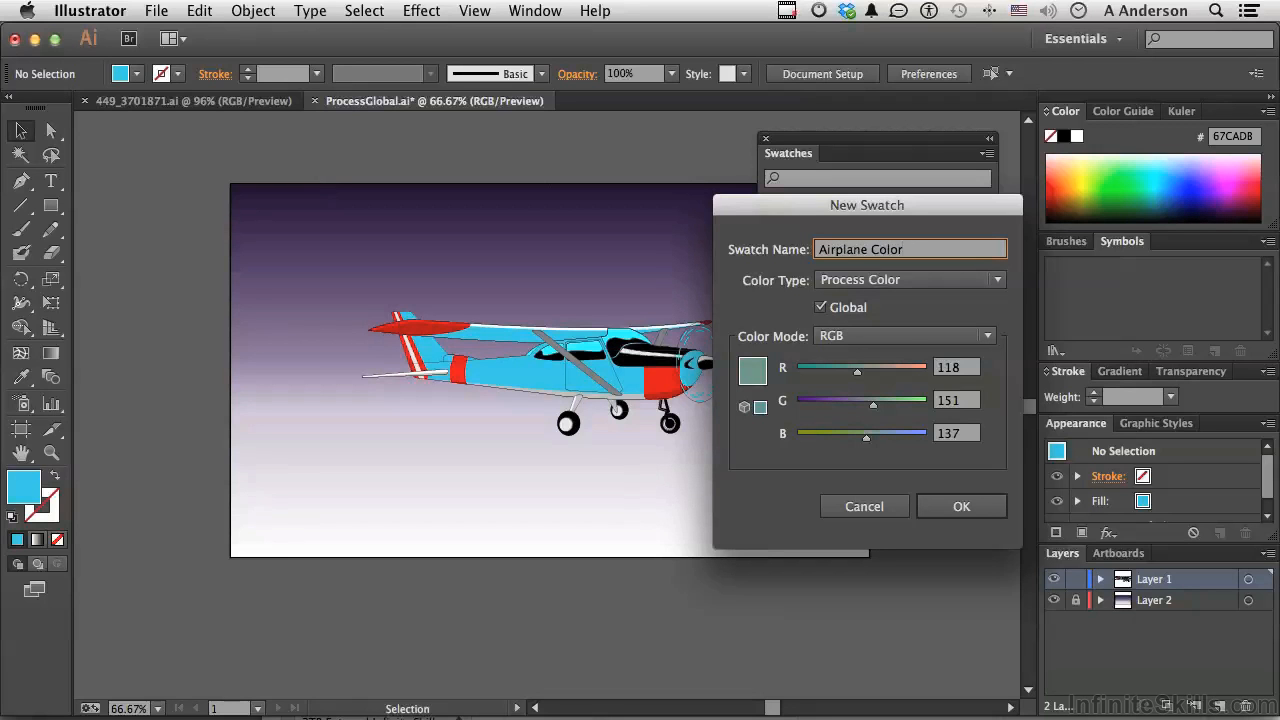
click(955, 507)
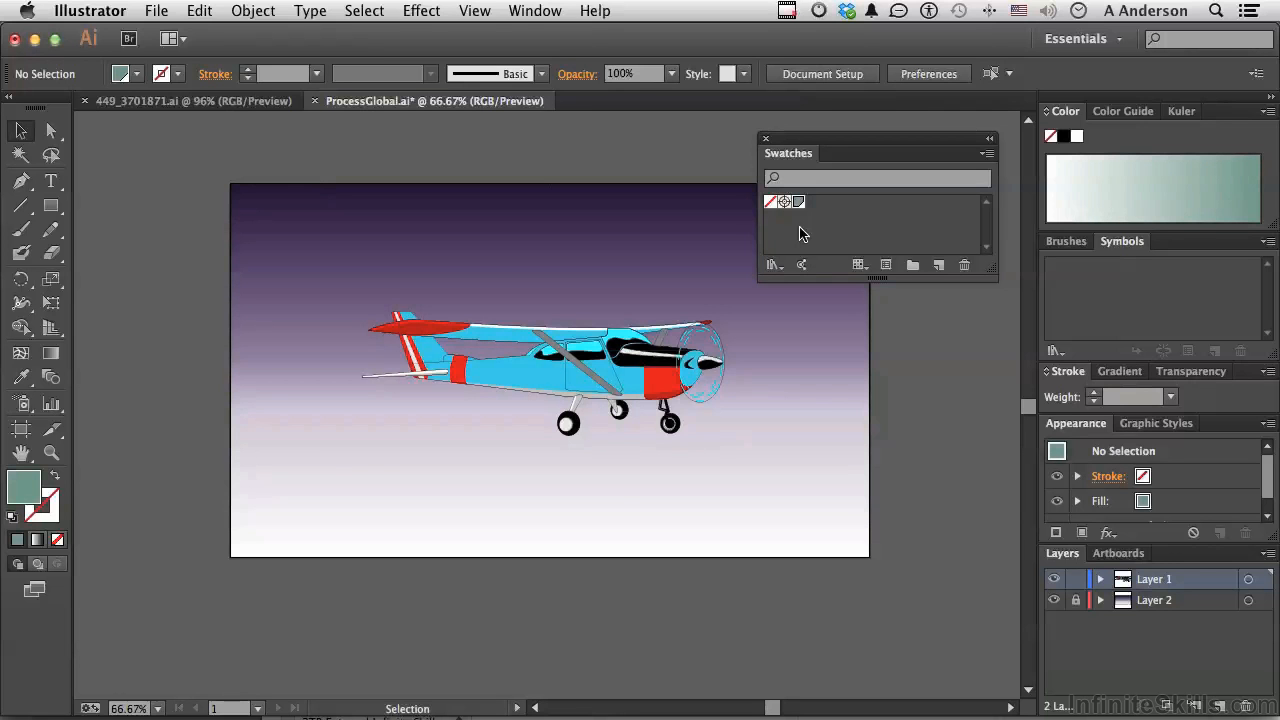
Step: Fill the fuselage and the cyan wing path with the Airplane Color swatch inside the airplane's isolated group, leaving nothing selected
double_click(550, 378)
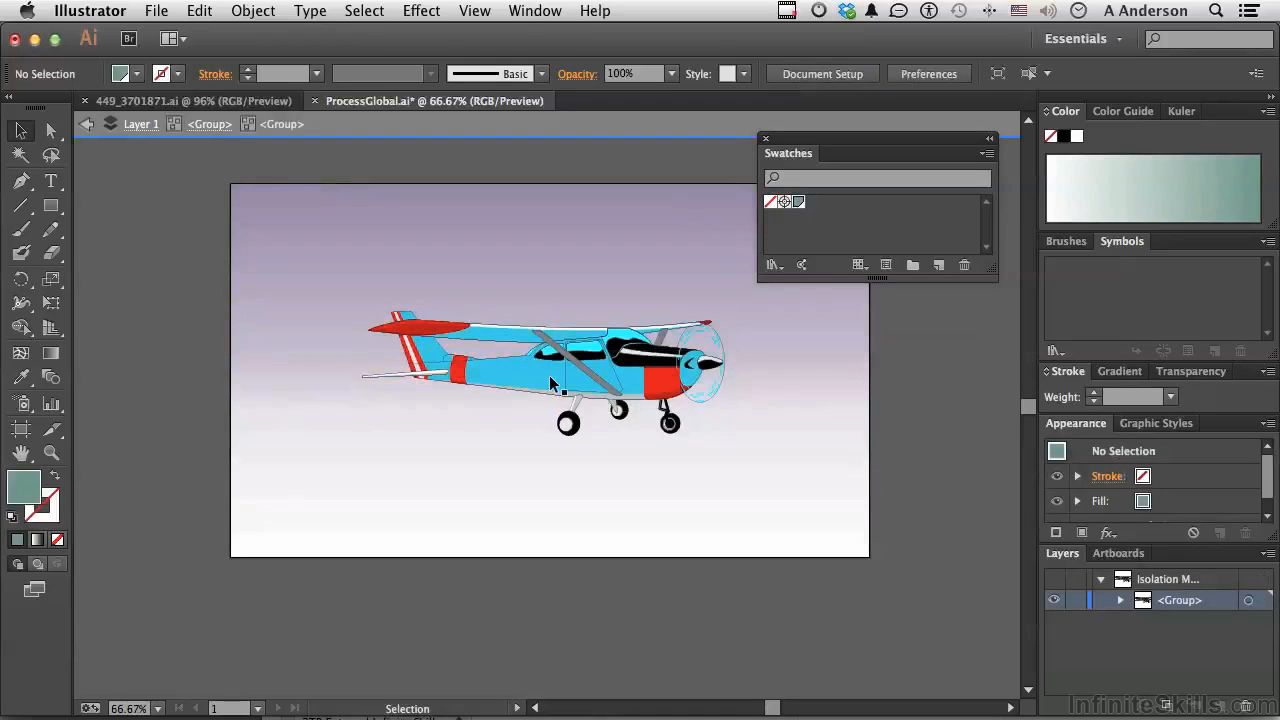
click(549, 375)
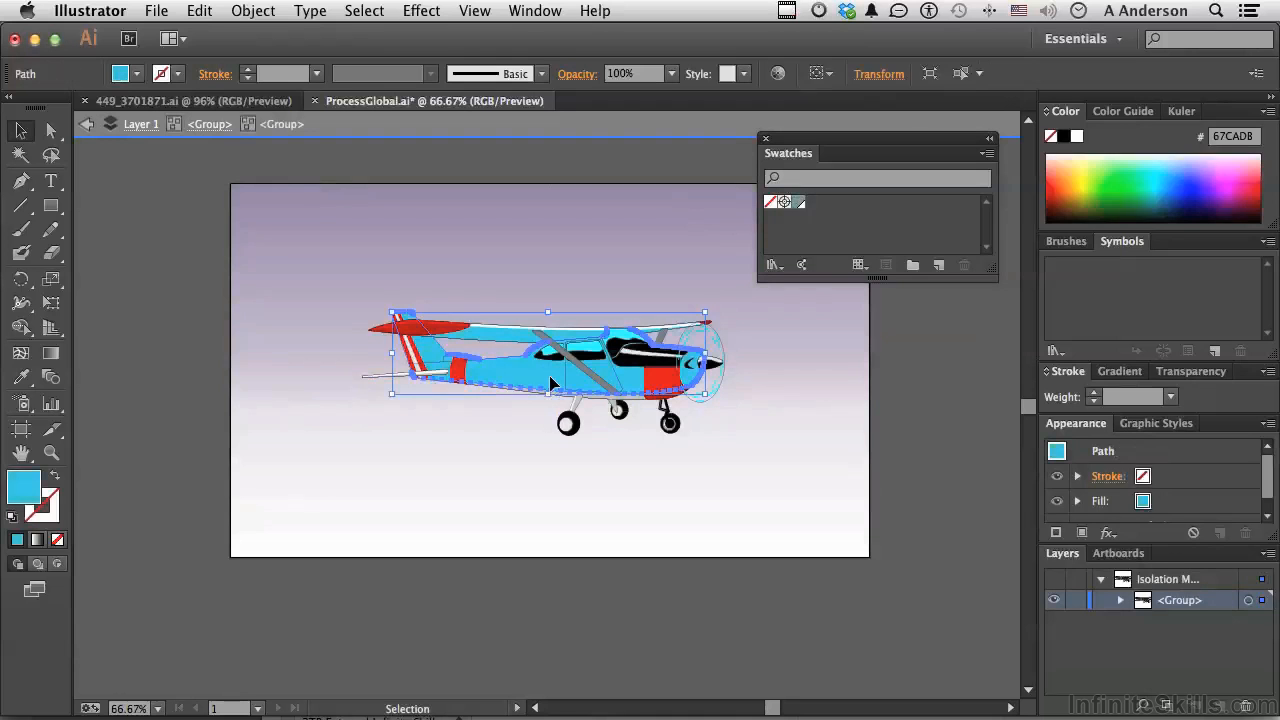
click(797, 204)
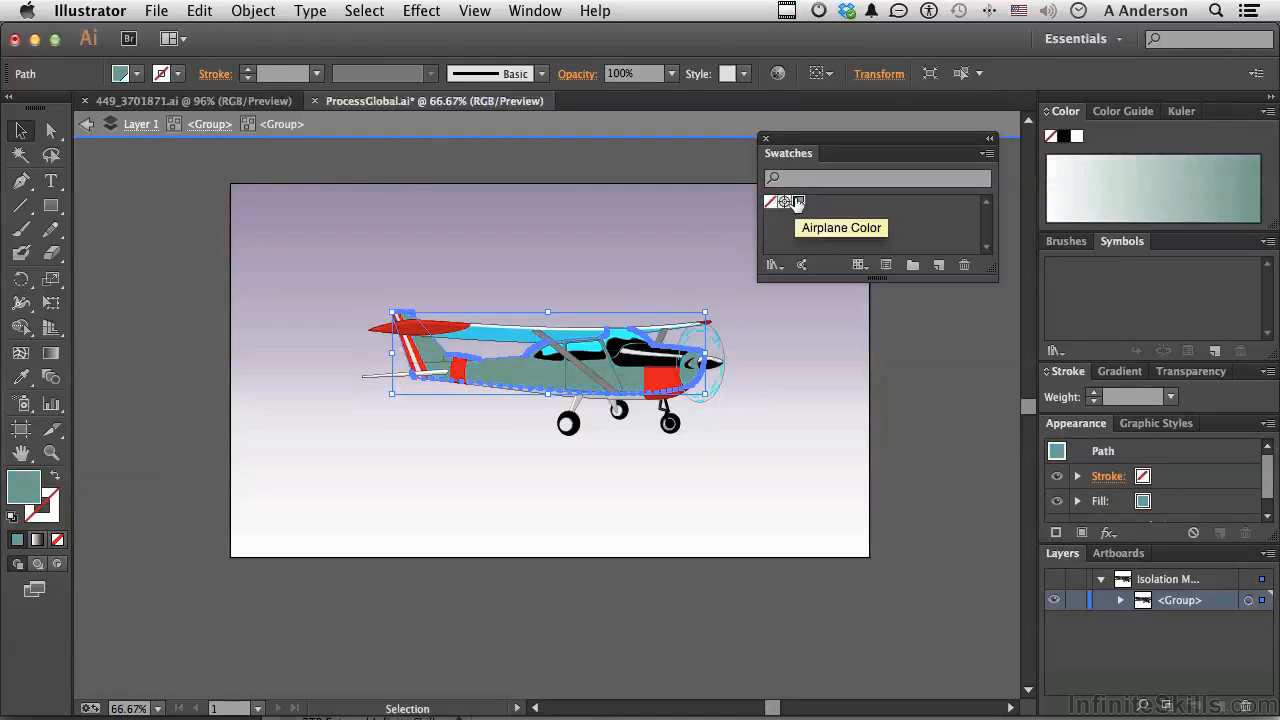
click(511, 331)
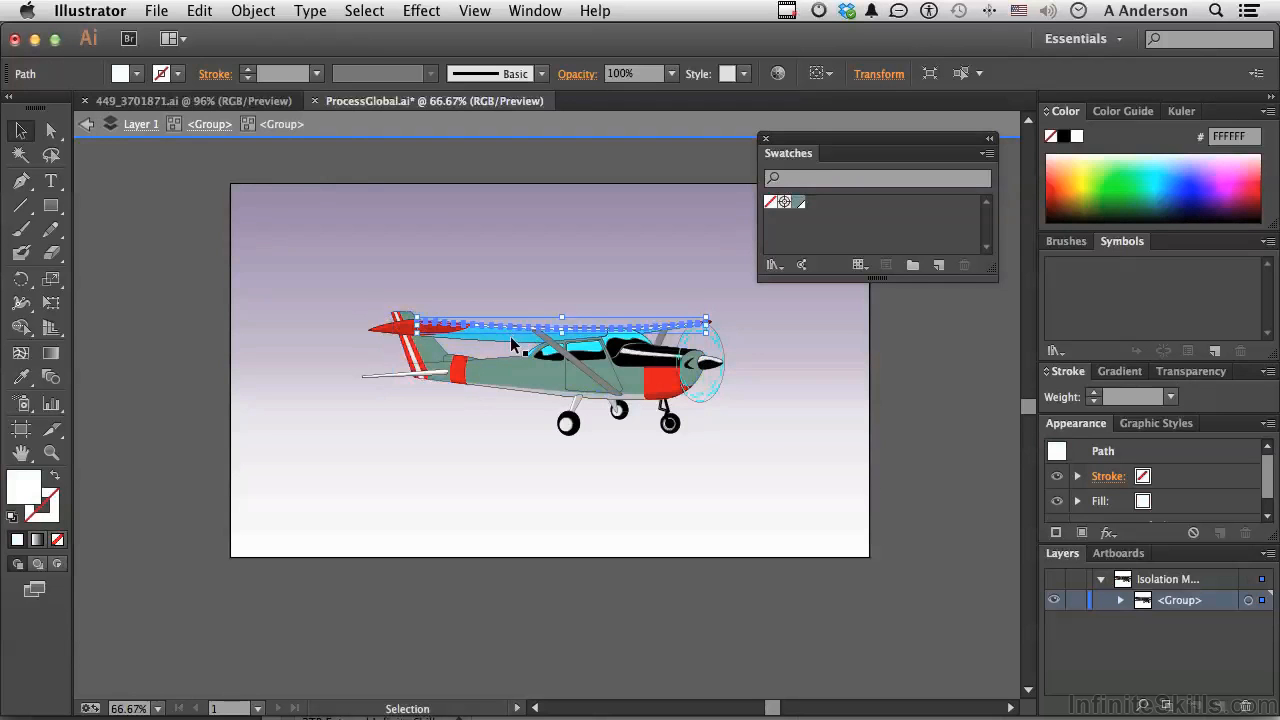
click(511, 340)
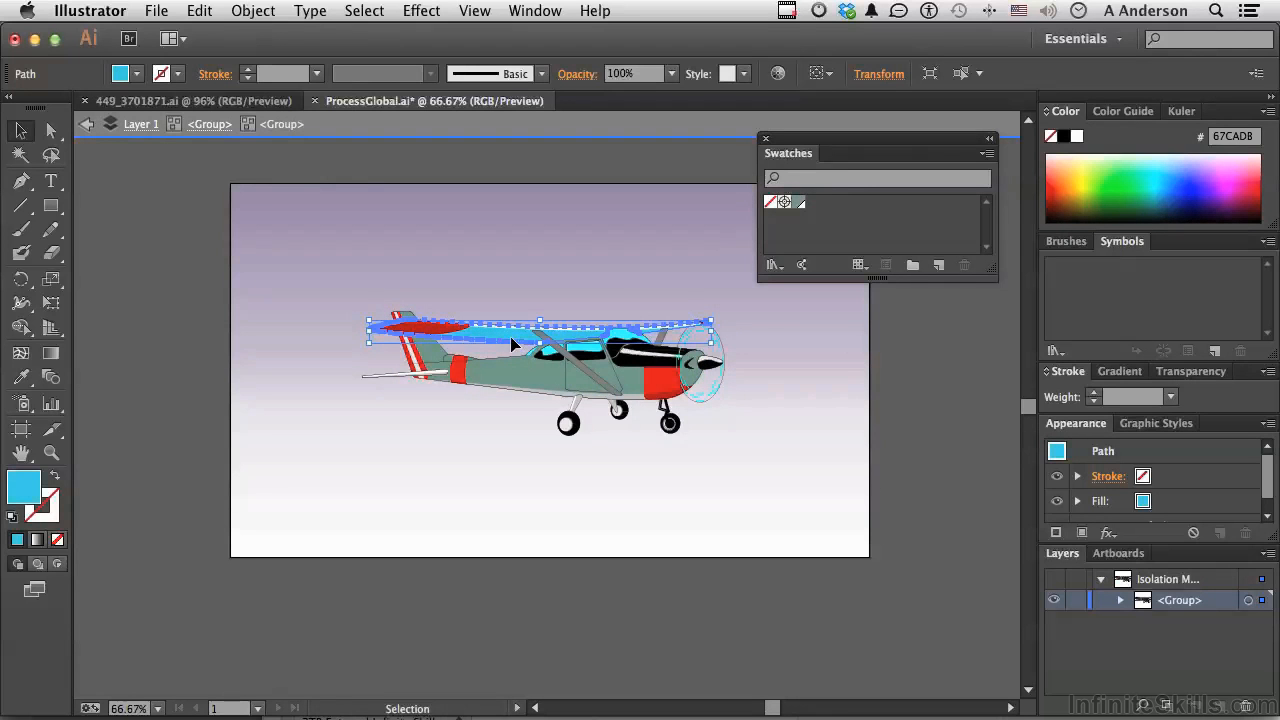
click(798, 204)
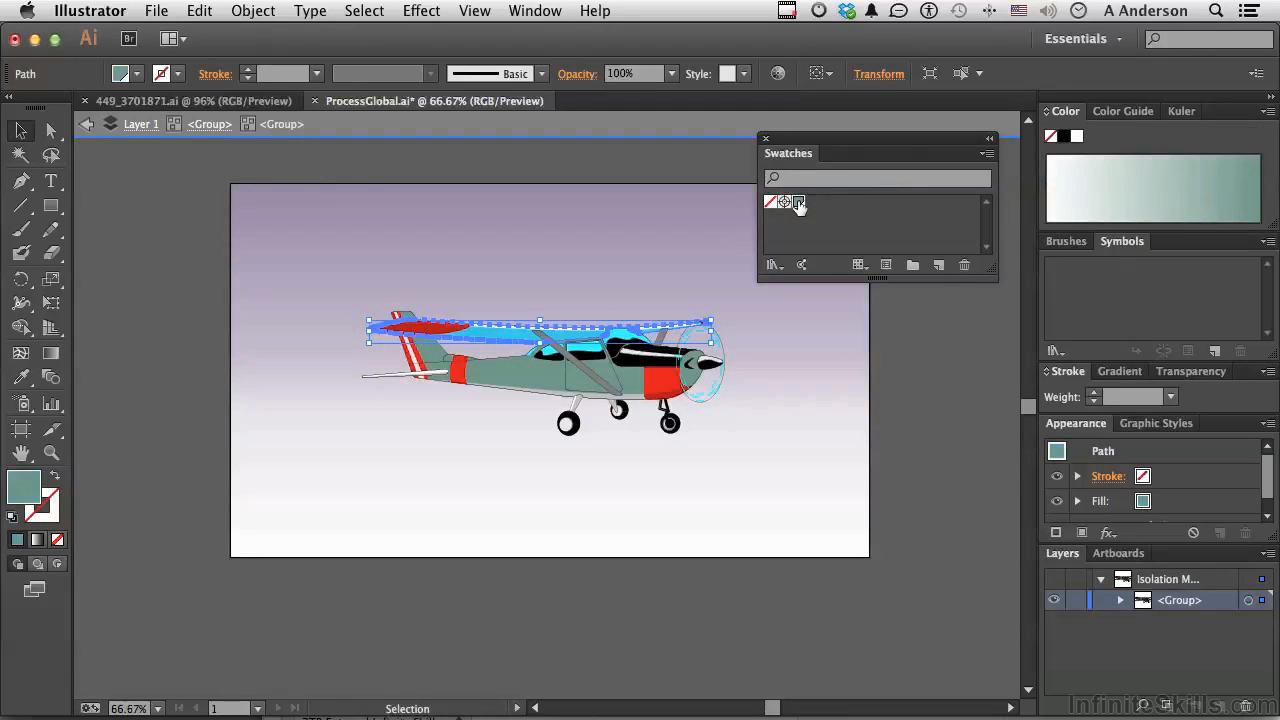
click(803, 398)
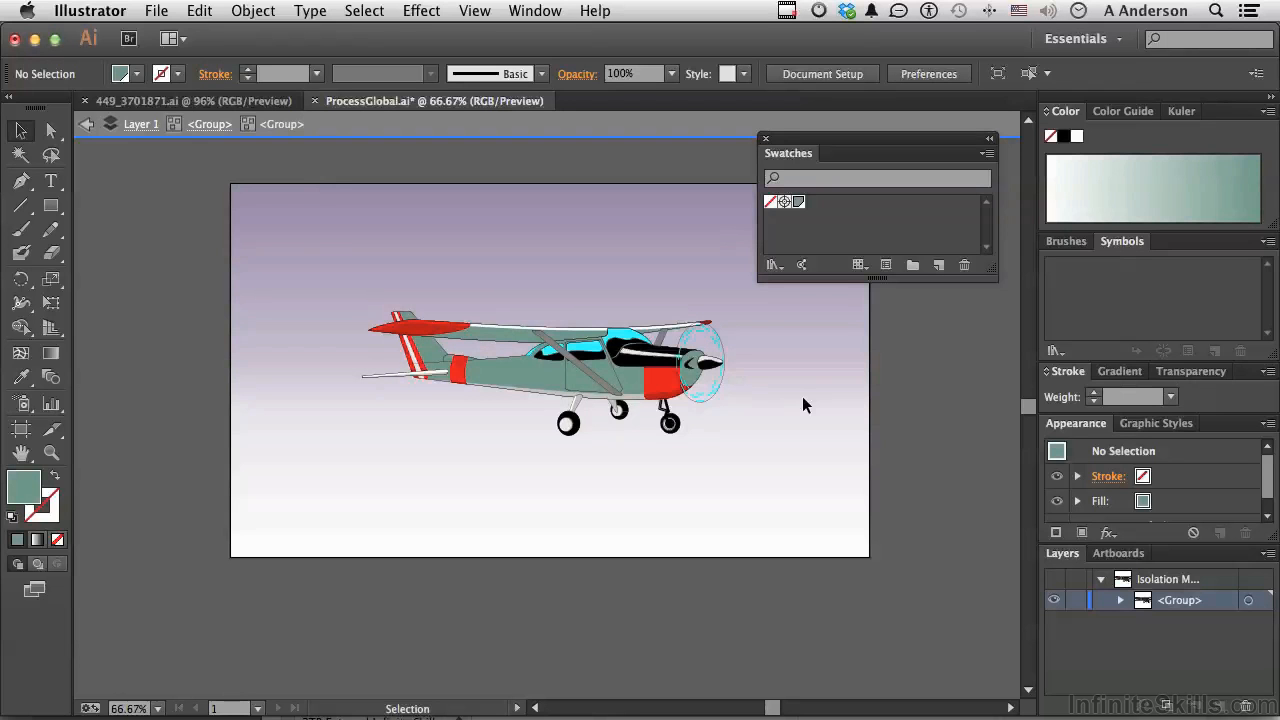
Step: Edit the global Airplane Color swatch with preview enabled, changing its color to R 151, G 91, B 185
double_click(798, 203)
drag(798, 208, 858, 196)
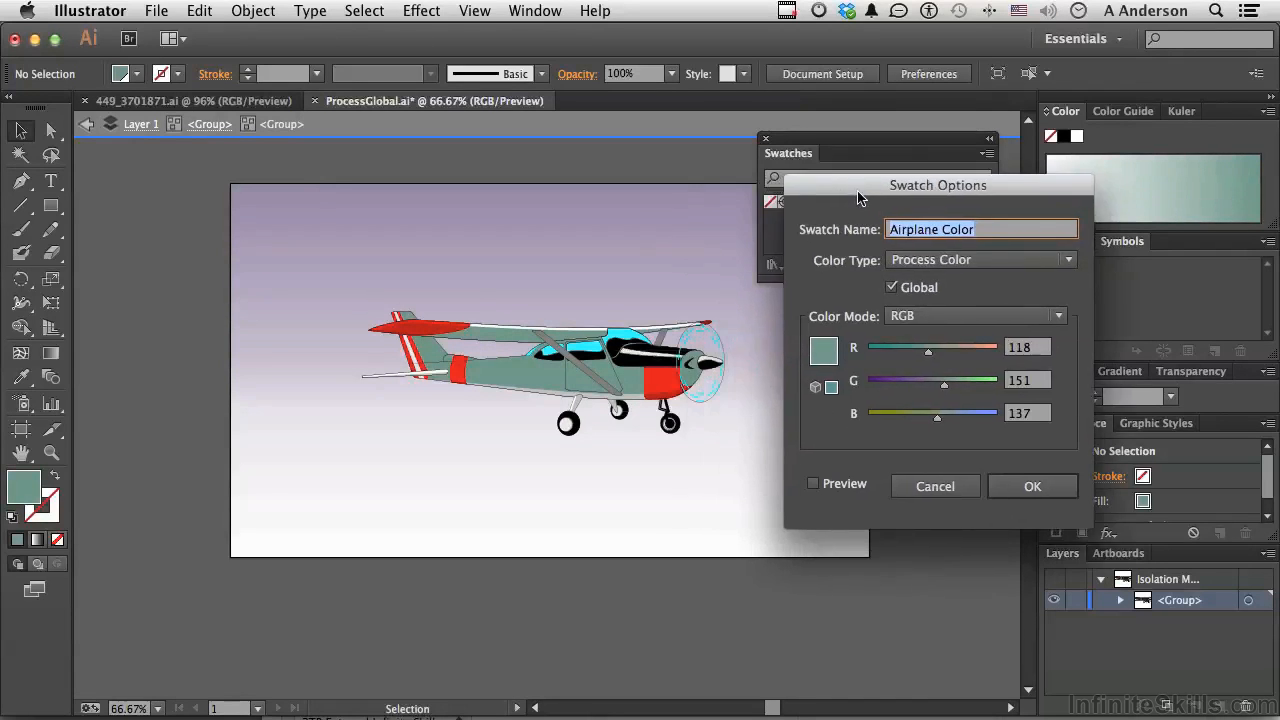
click(814, 486)
drag(938, 418, 947, 352)
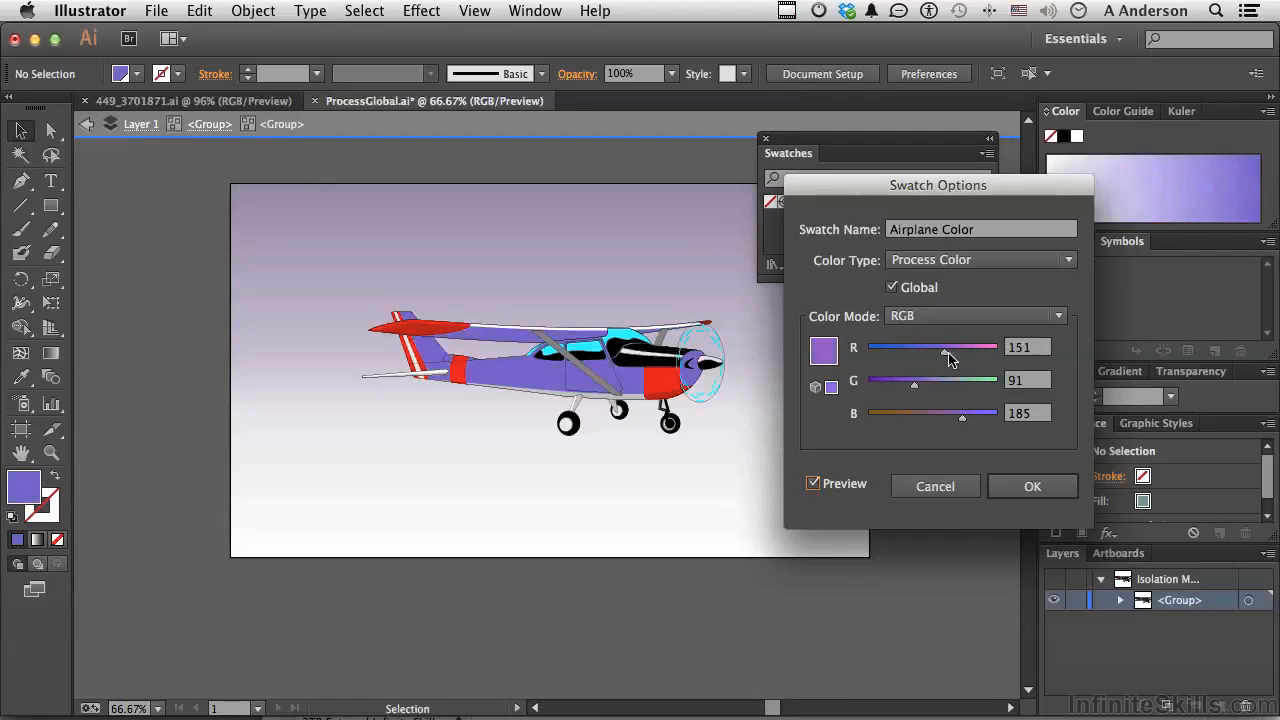